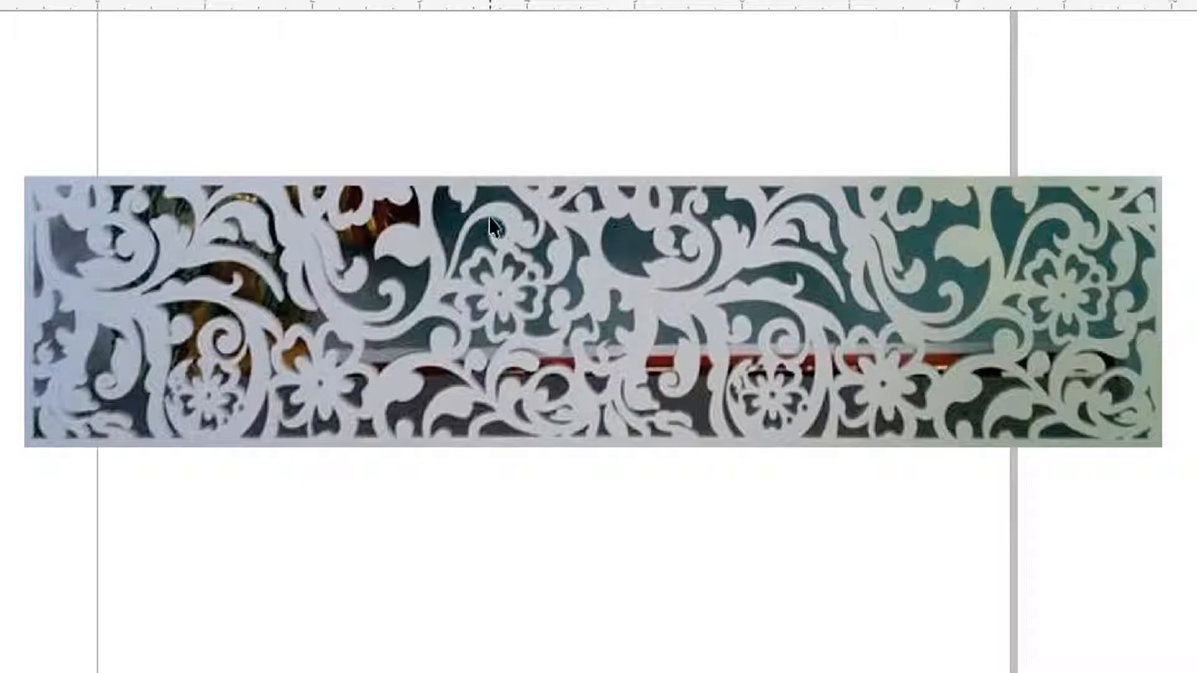
# Step: Rotate the ornament image 180 degrees and move it to about X 5.878 in, Y 6.94 in
pyautogui.scroll(2, 489, 231)
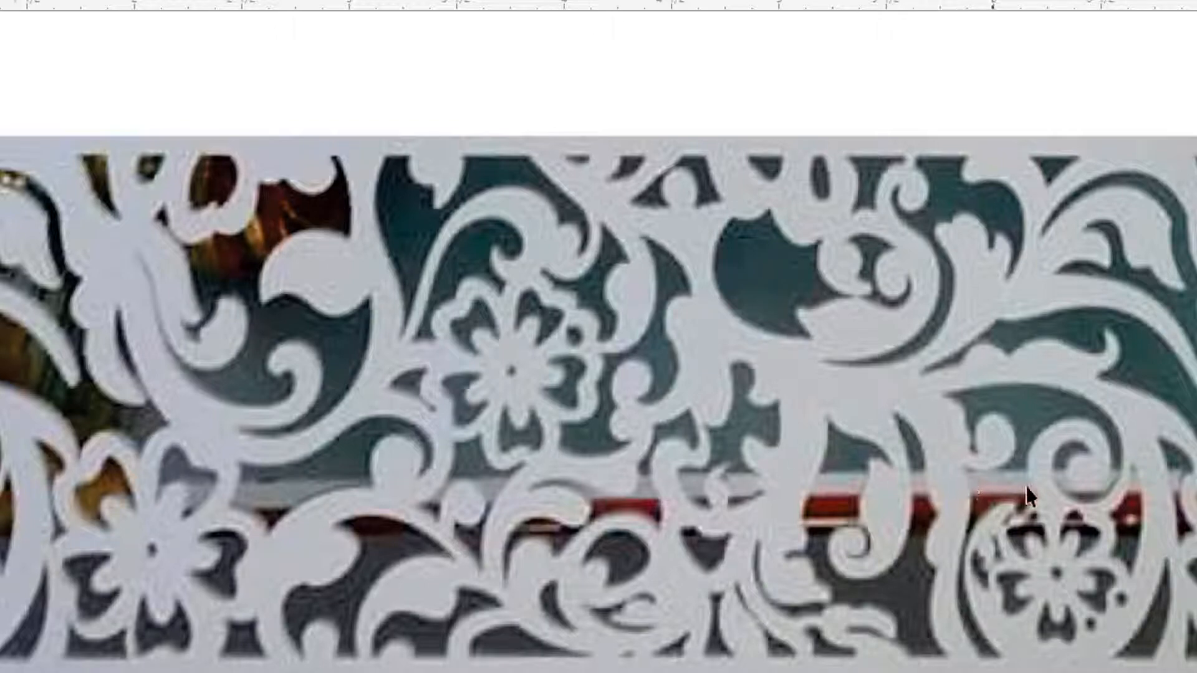
pyautogui.click(1084, 492)
pyautogui.moveTo(1169, 520); pyautogui.dragTo(797, 478)
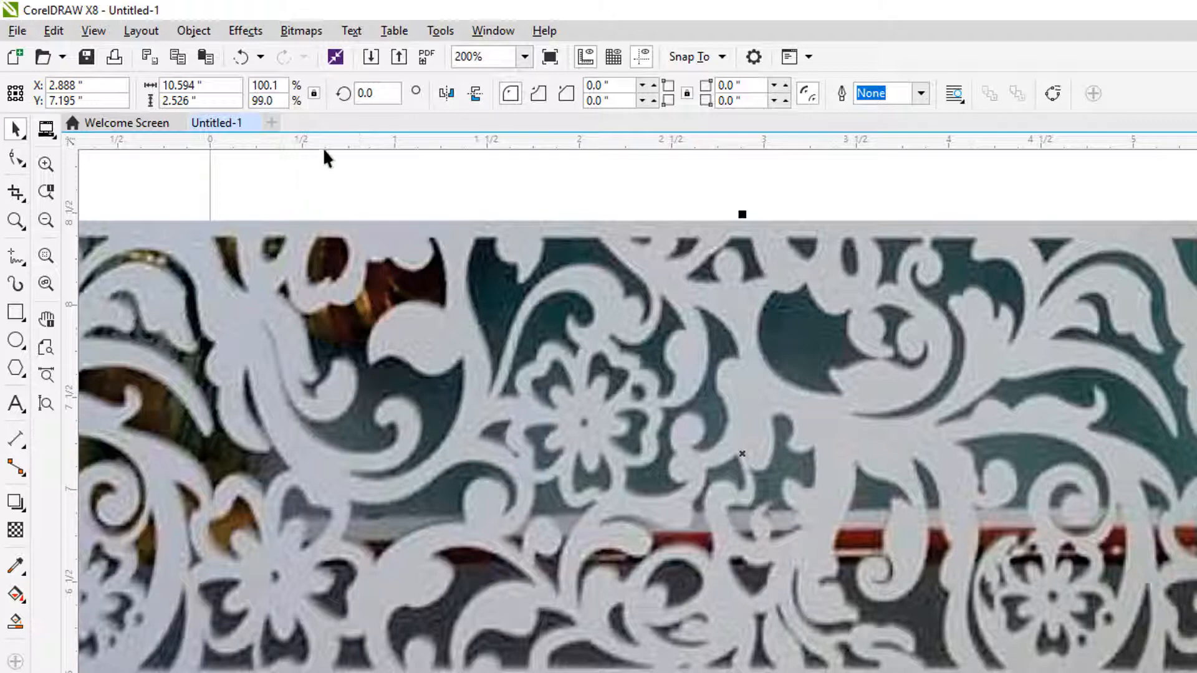
pyautogui.click(378, 91)
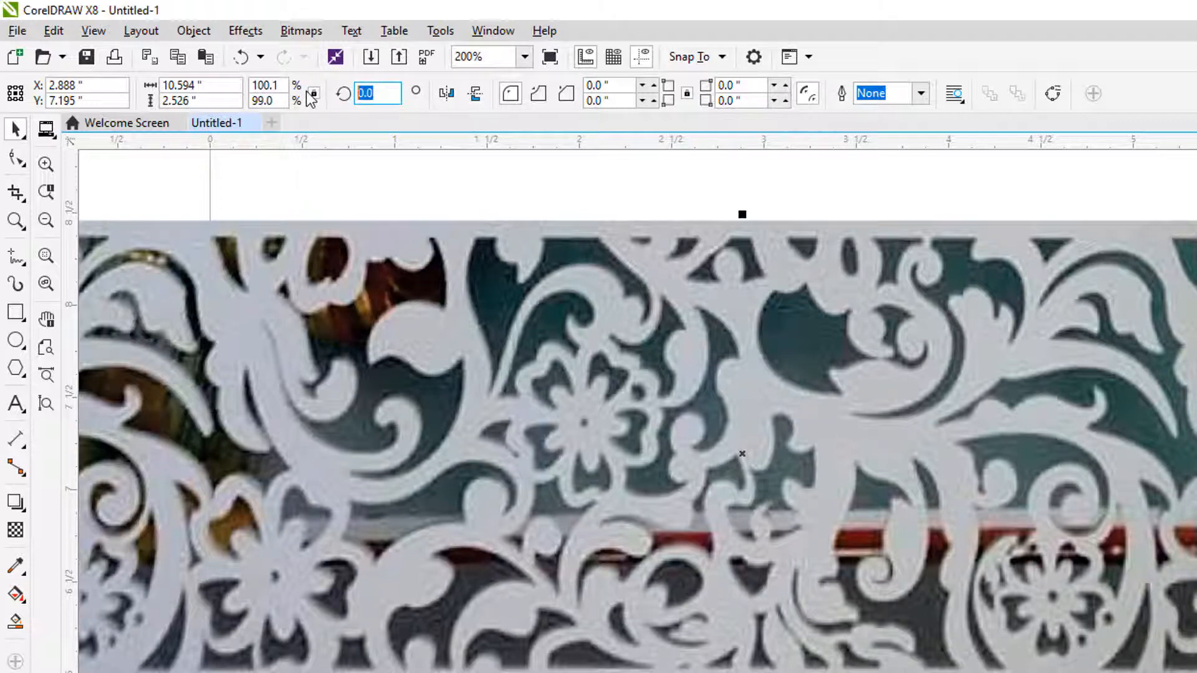
pyautogui.write('180')
pyautogui.press('Return')
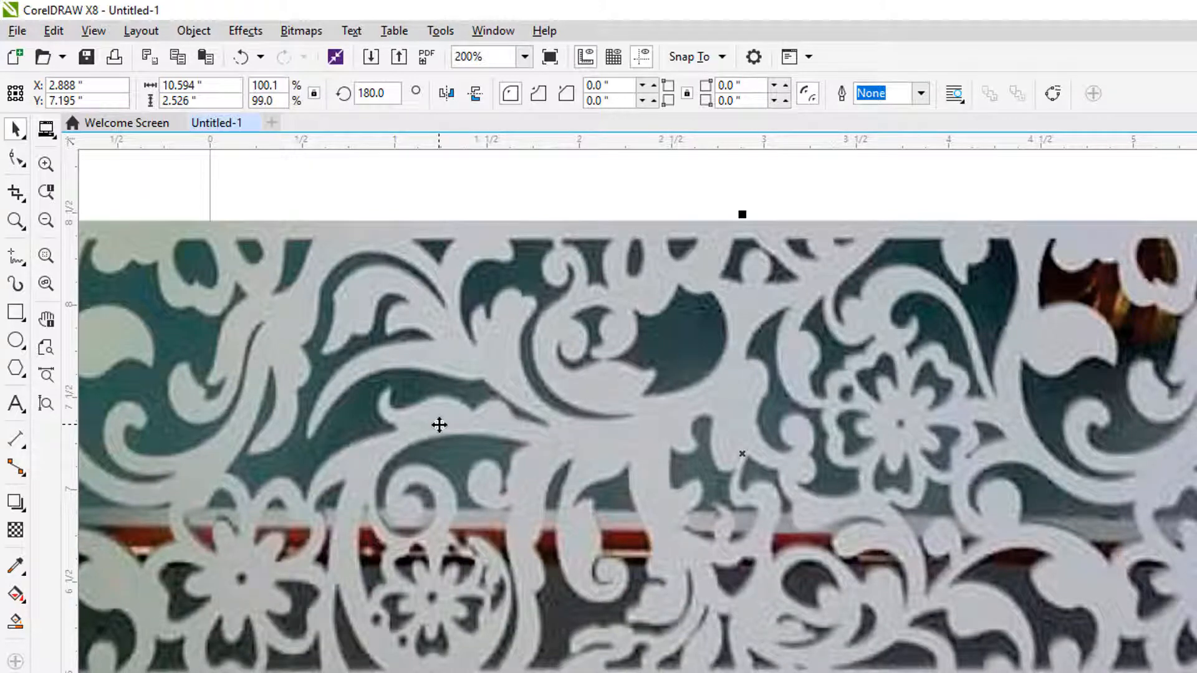
pyautogui.moveTo(482, 434); pyautogui.dragTo(992, 482)
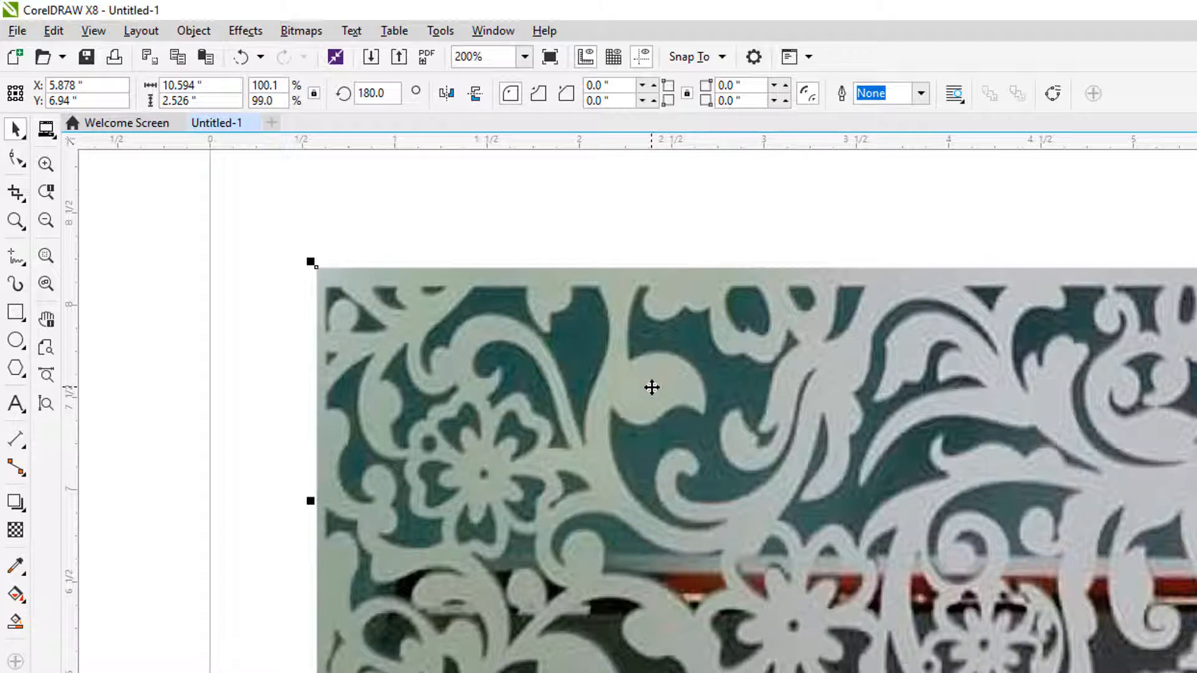
# Step: Lock the ornament image in place as the tracing background and leave nothing selected
pyautogui.rightClick(652, 388)
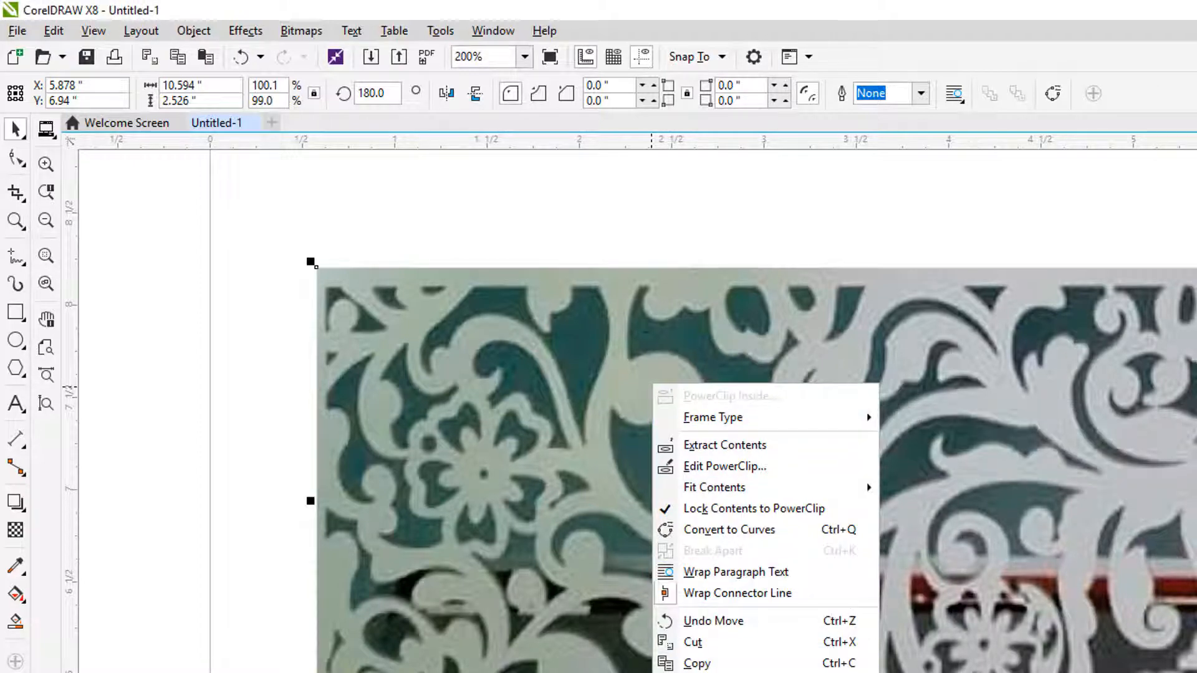
pyautogui.click(714, 672)
pyautogui.click(278, 571)
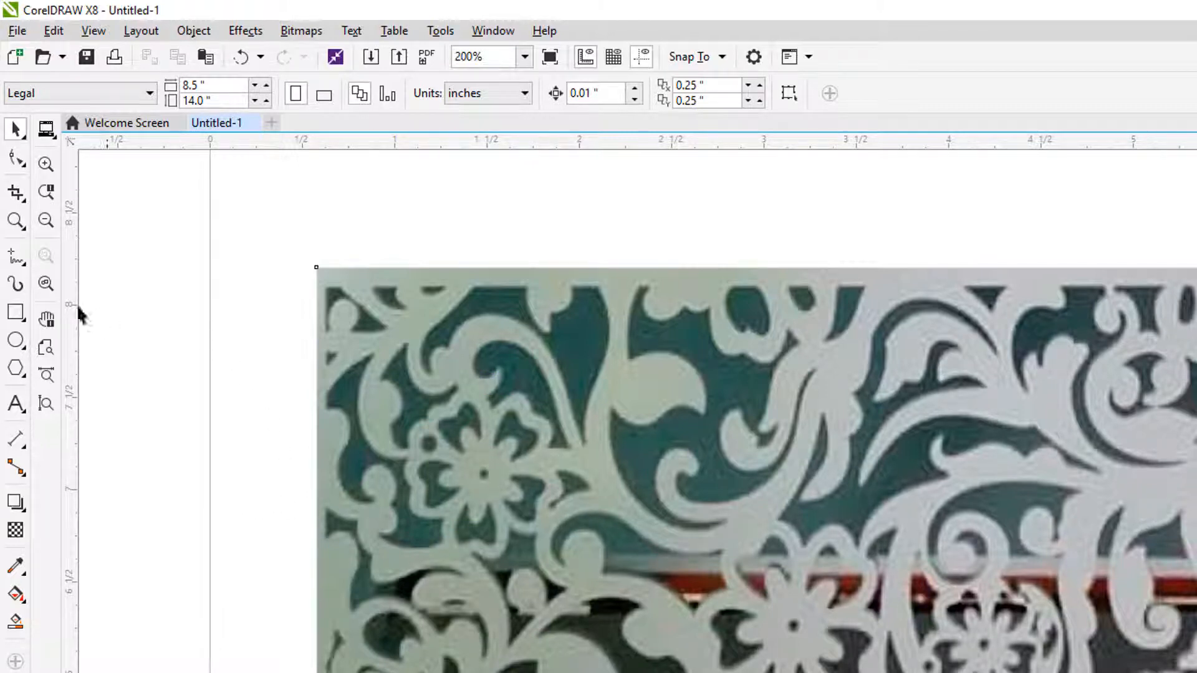
# Step: With the Freehand tool active, set the default outline width to 0.001 mm for Artistic Media and Graphic objects
pyautogui.click(15, 260)
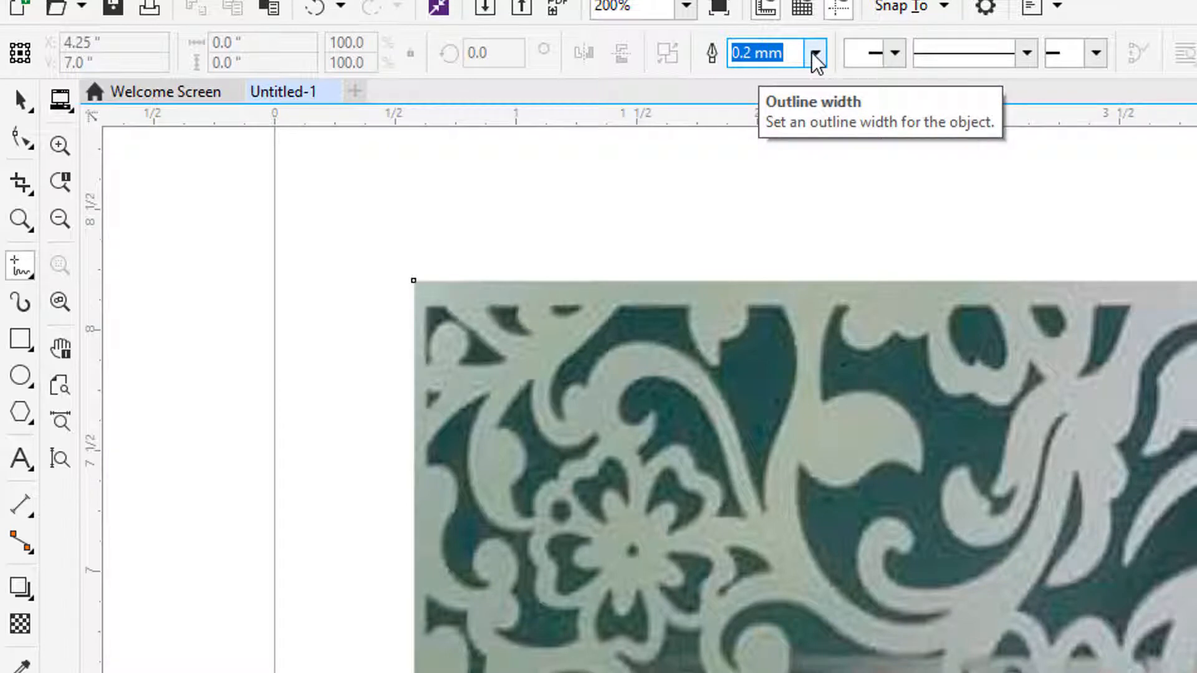
pyautogui.write('.')
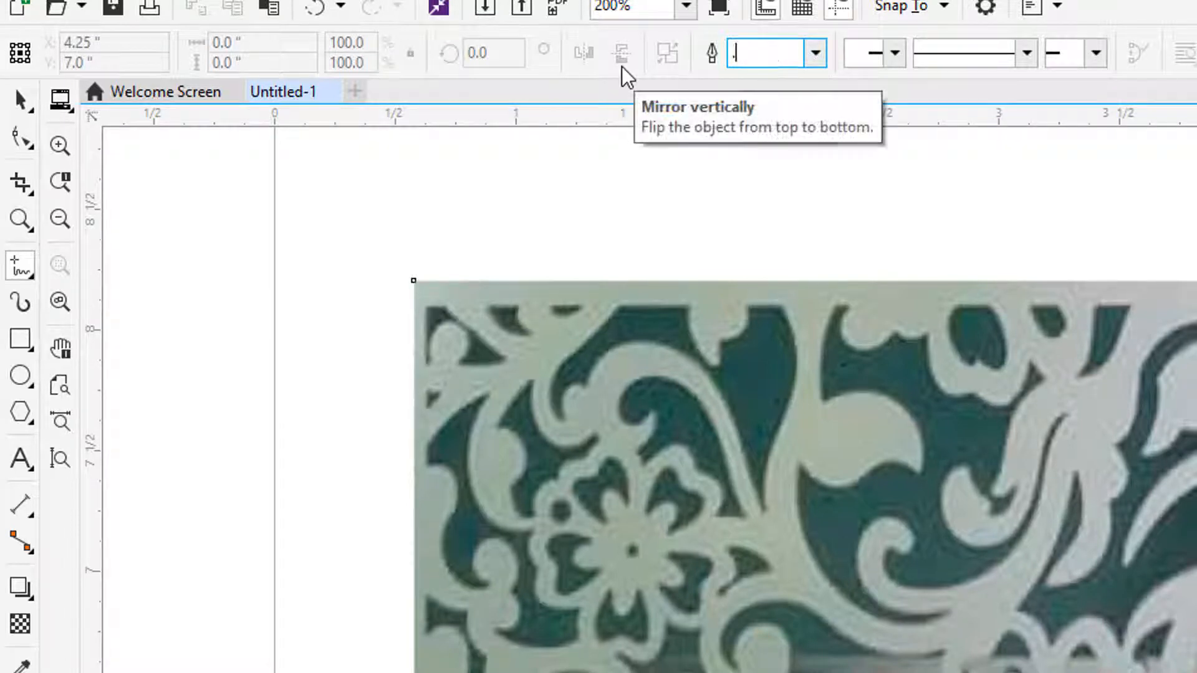
pyautogui.write('001')
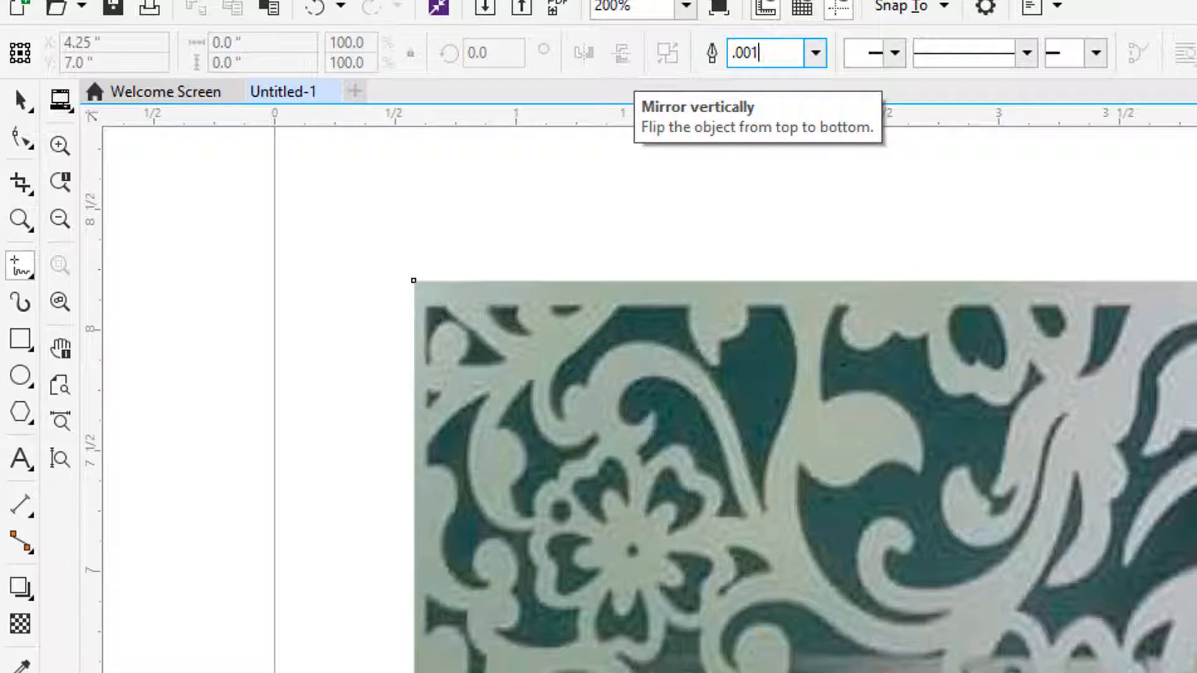
pyautogui.press('Return')
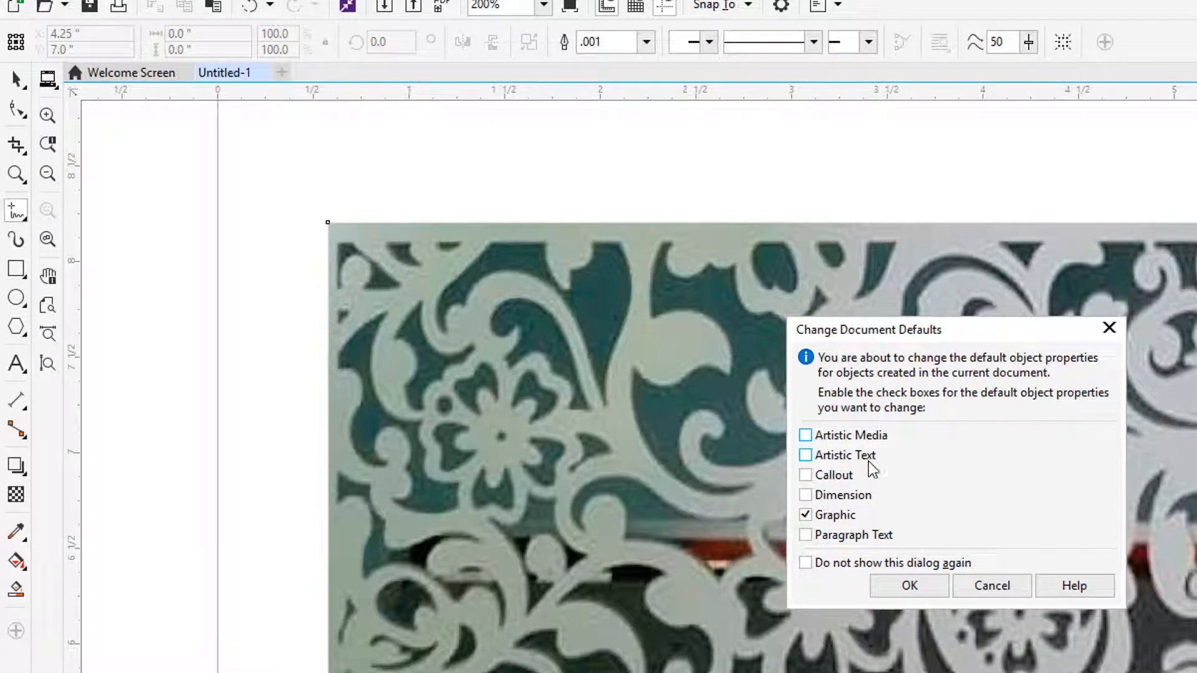
pyautogui.click(807, 436)
pyautogui.click(915, 589)
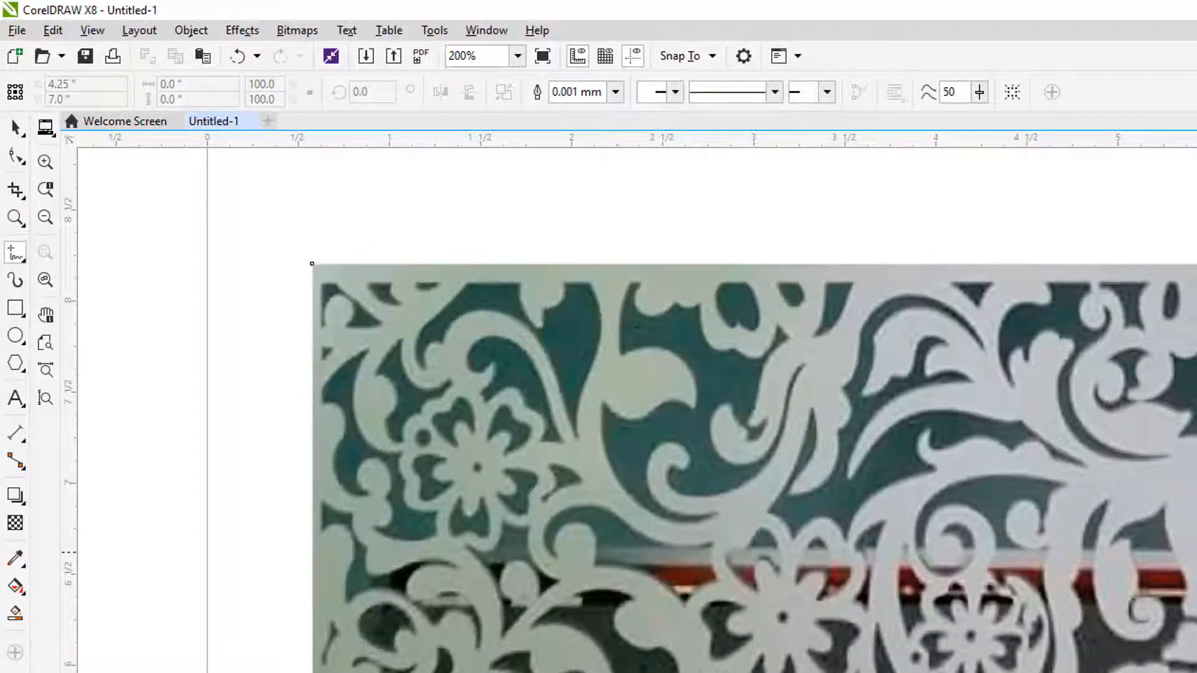
# Step: Set the default outline colour to yellow for Artistic Media and Graphic objects
pyautogui.press('F12')
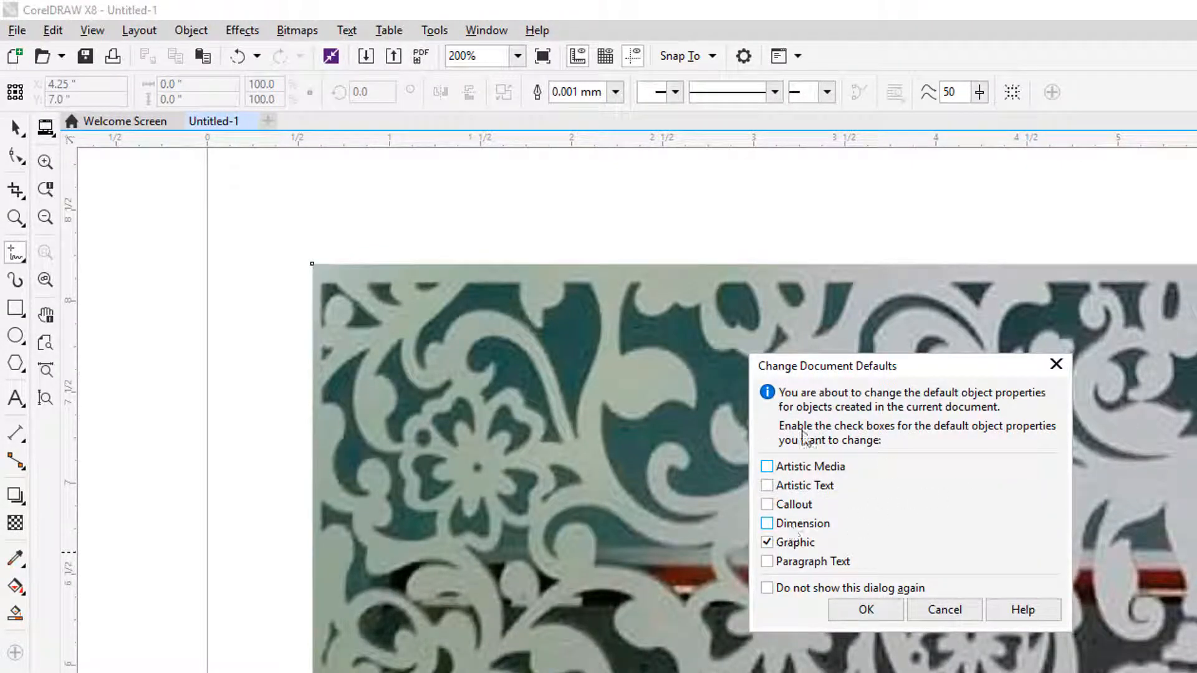
pyautogui.click(767, 468)
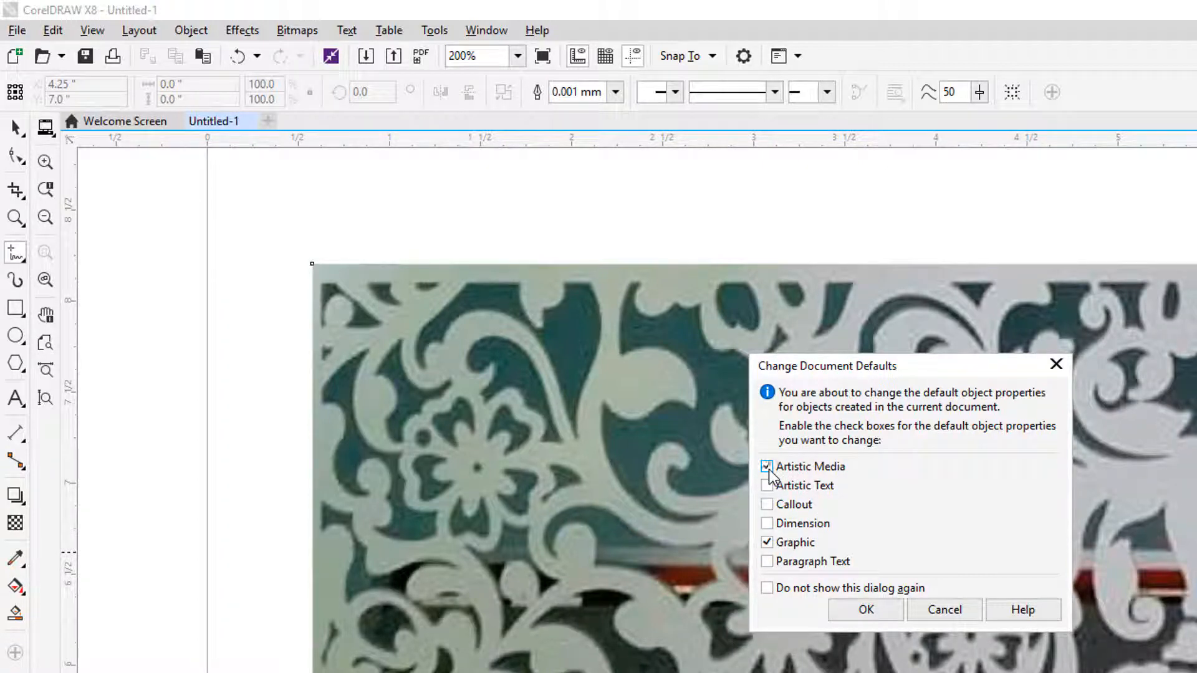
pyautogui.click(866, 611)
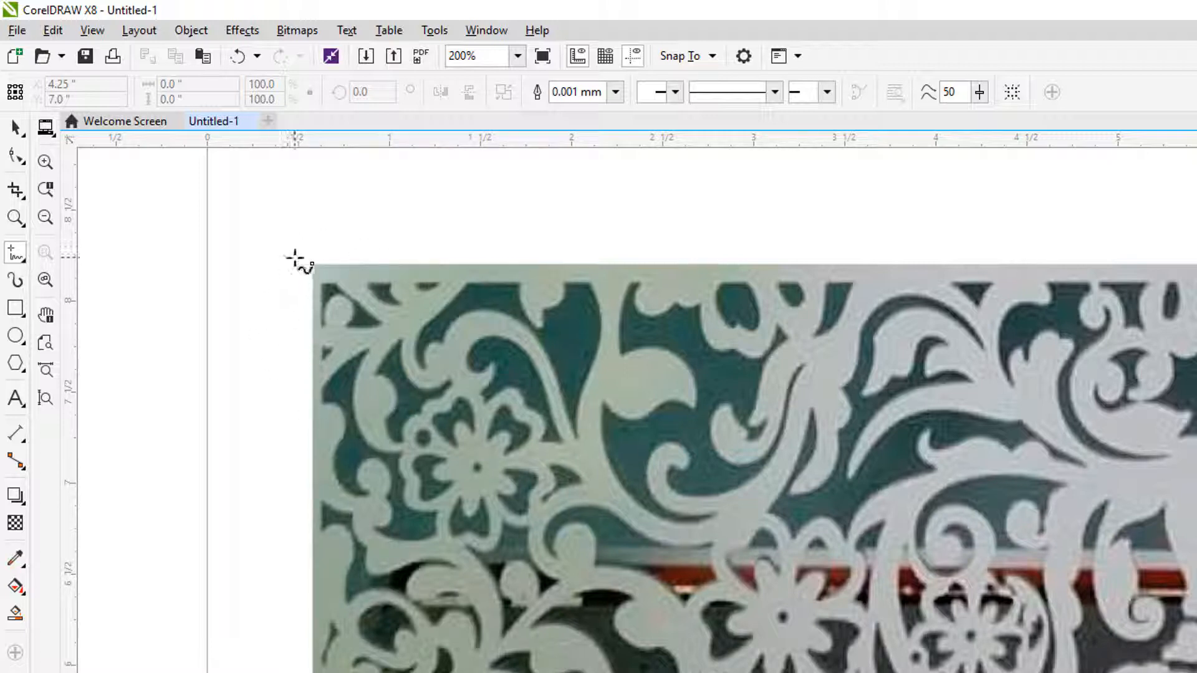
# Step: Using the Freehand tool, trace the upper and diagonal edges of the dark cutout in the image's upper-left corner with straight segments
pyautogui.scroll(1, 295, 258)
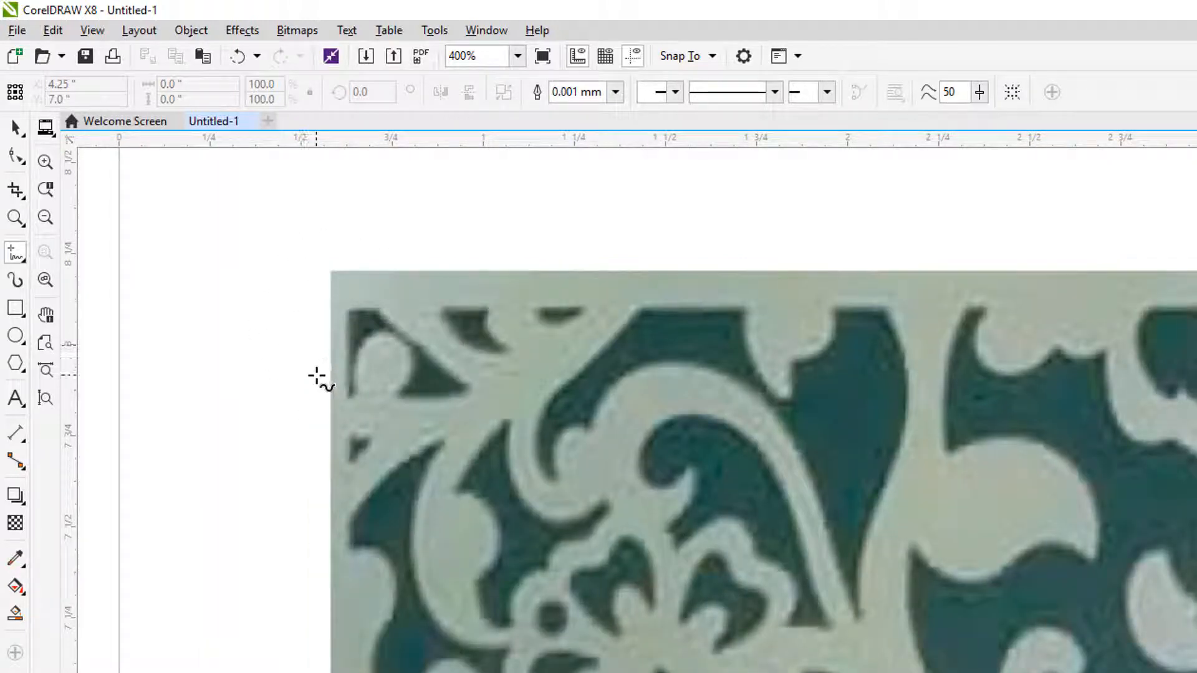
pyautogui.scroll(1, 313, 377)
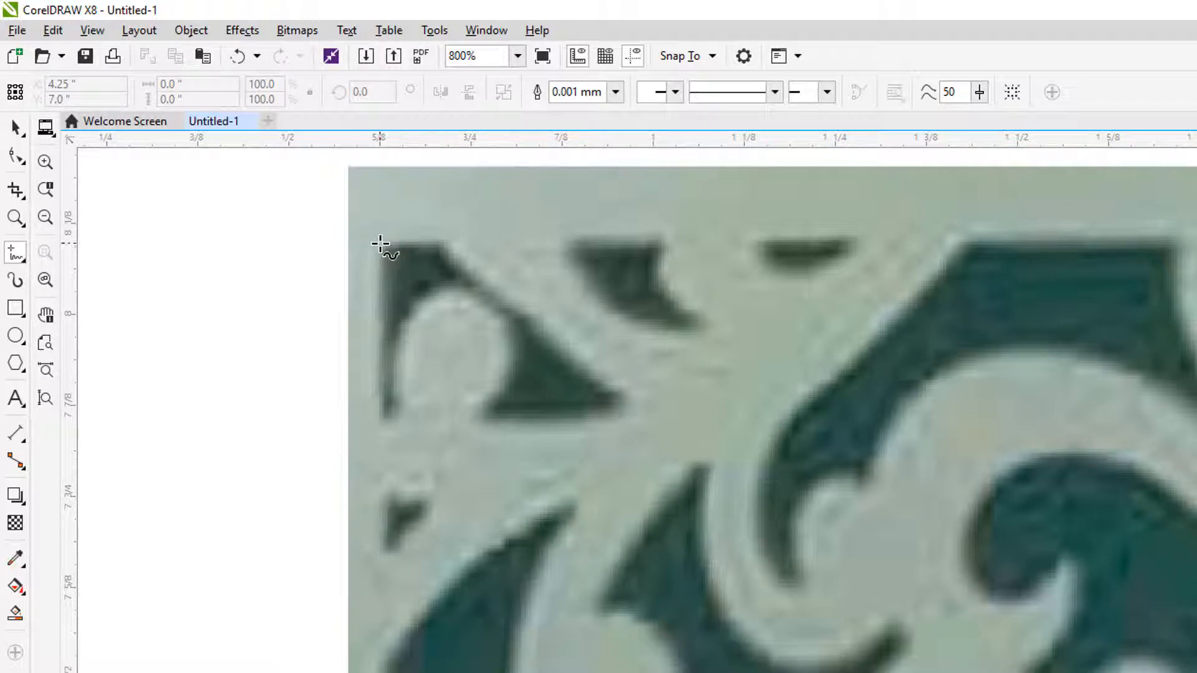
pyautogui.click(18, 254)
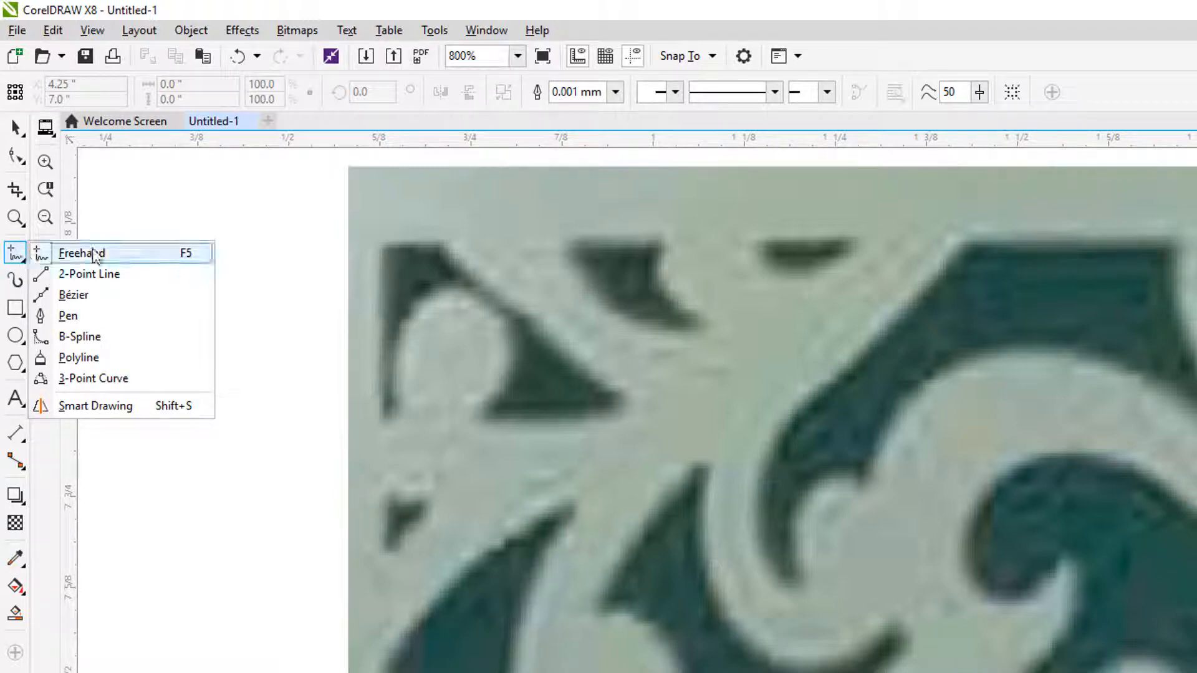
pyautogui.click(14, 256)
pyautogui.click(12, 253)
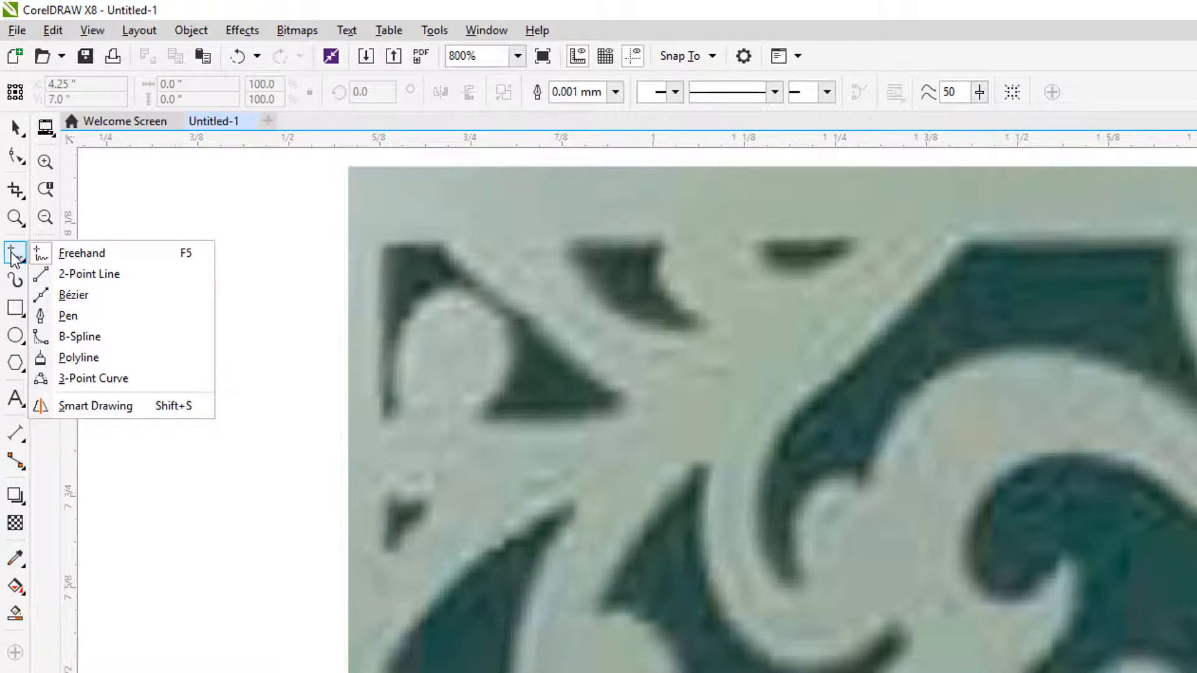
pyautogui.click(14, 256)
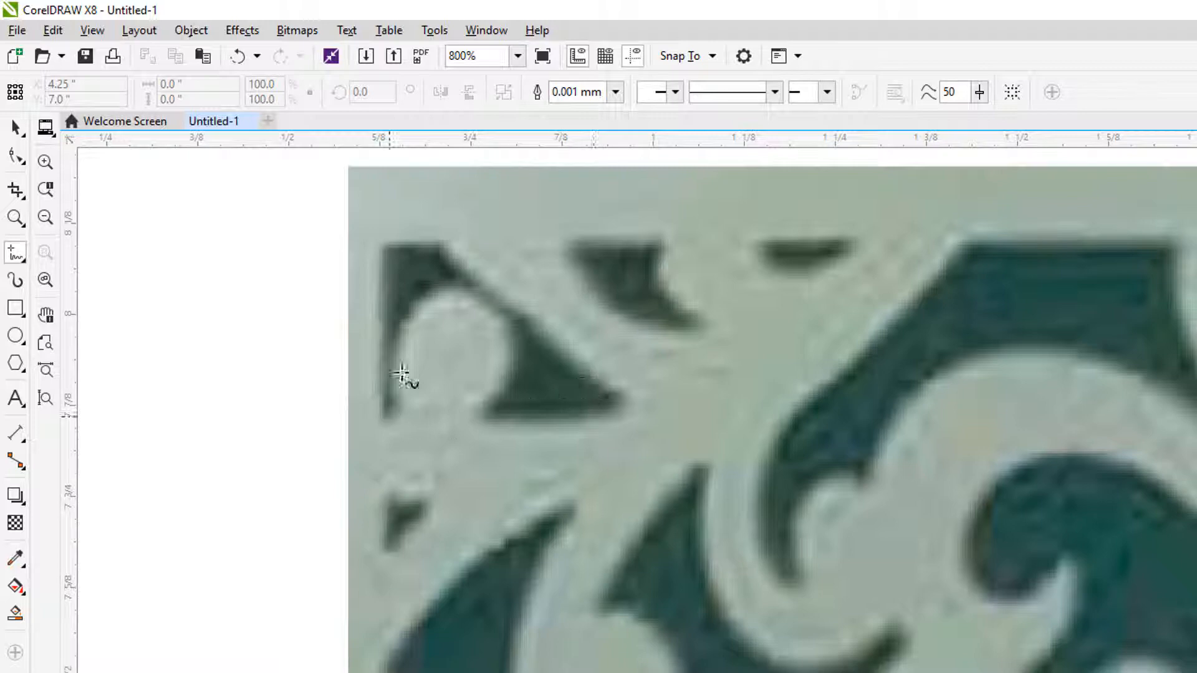
pyautogui.scroll(2, 387, 236)
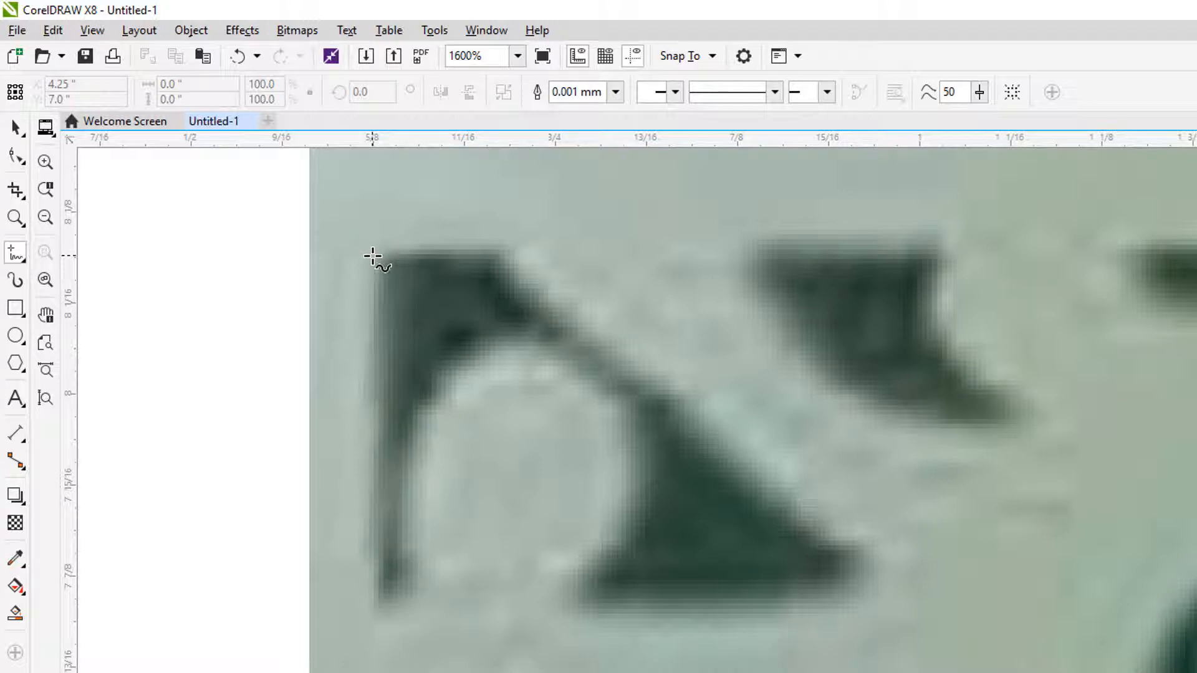
pyautogui.click(372, 255)
pyautogui.click(491, 257)
pyautogui.click(493, 251)
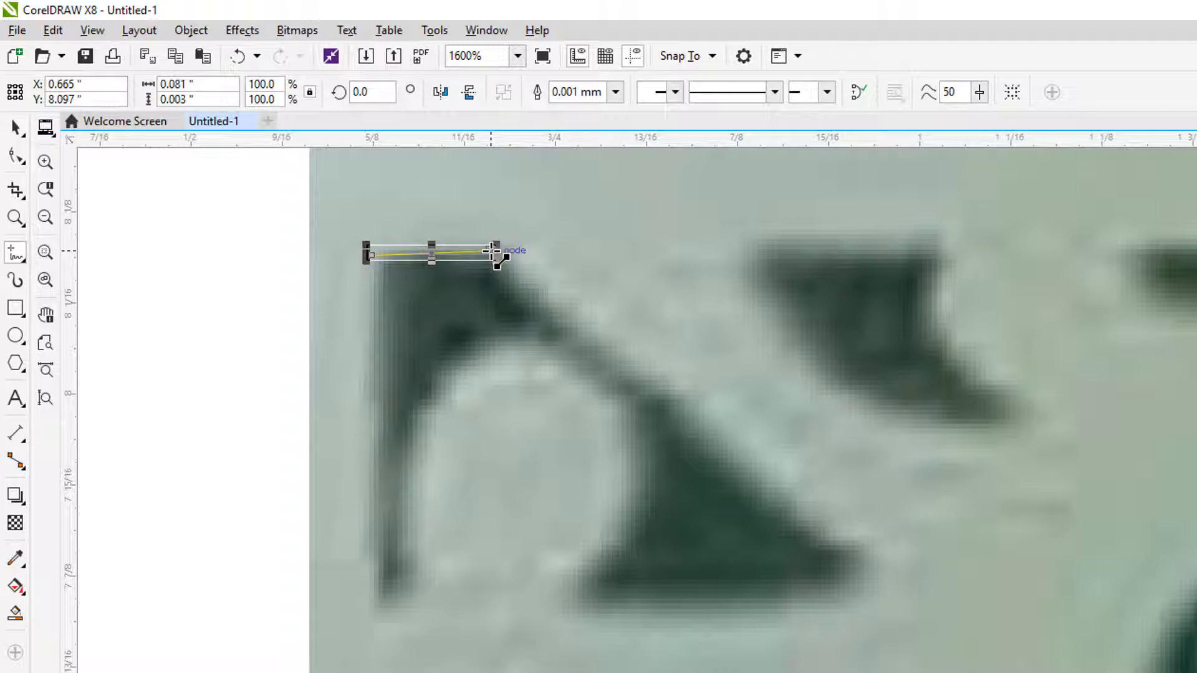
pyautogui.click(491, 251)
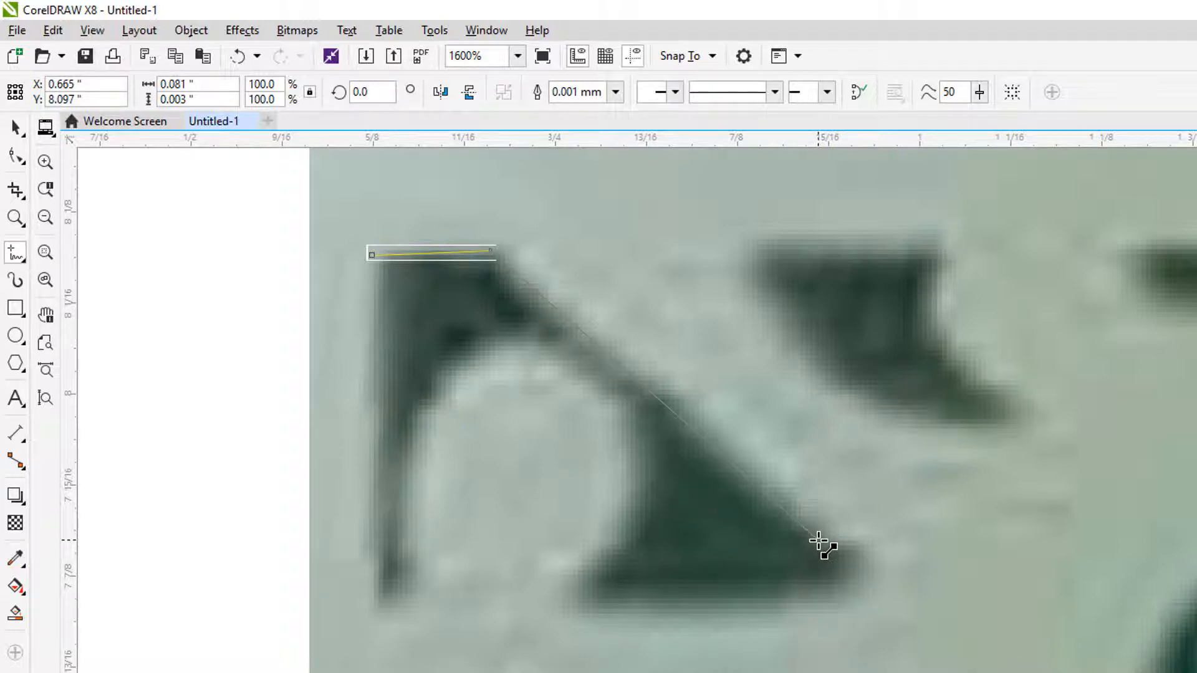
pyautogui.click(818, 542)
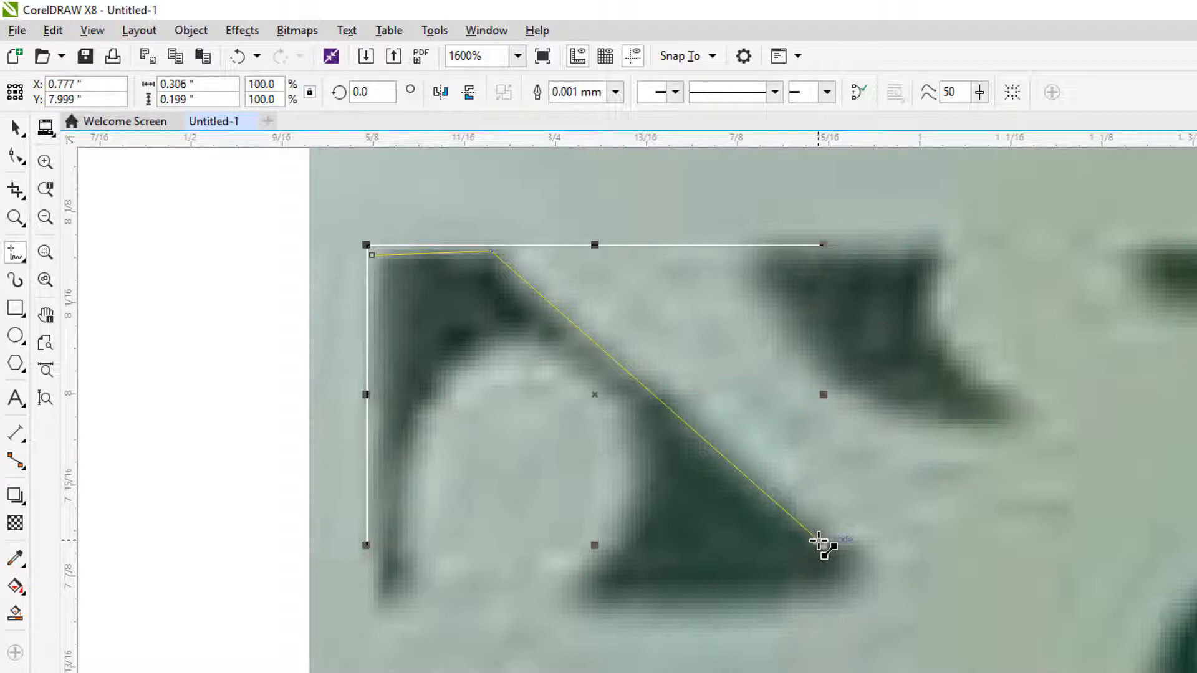
pyautogui.click(819, 541)
# Step: Continue straight segments around the cutout's lower edges and inner arch peak, closing the outline at its start point, about 0.306 by 0.244 in
pyautogui.click(792, 590)
pyautogui.click(792, 590)
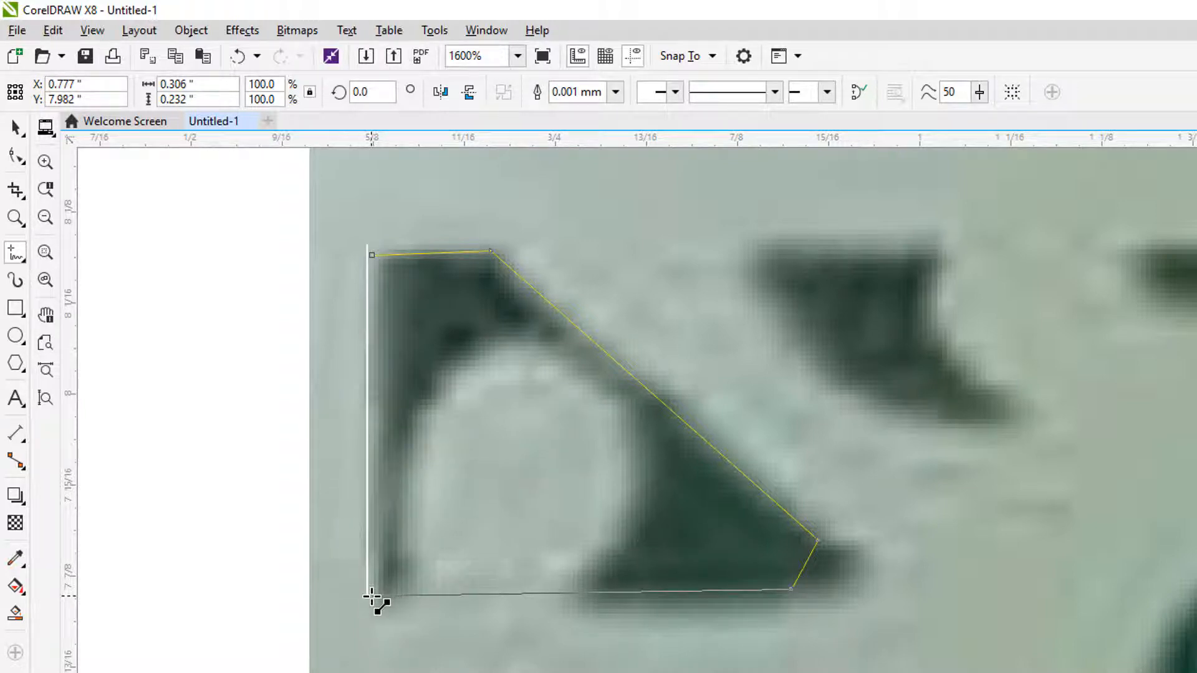
pyautogui.doubleClick(607, 607)
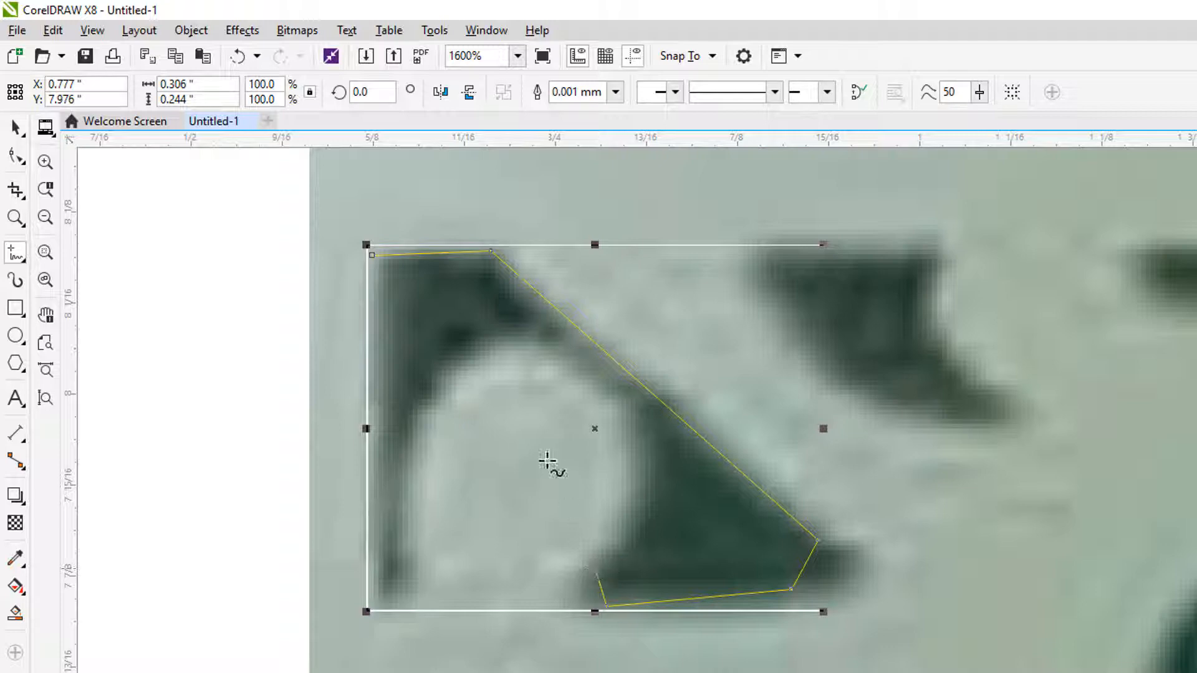
pyautogui.click(597, 570)
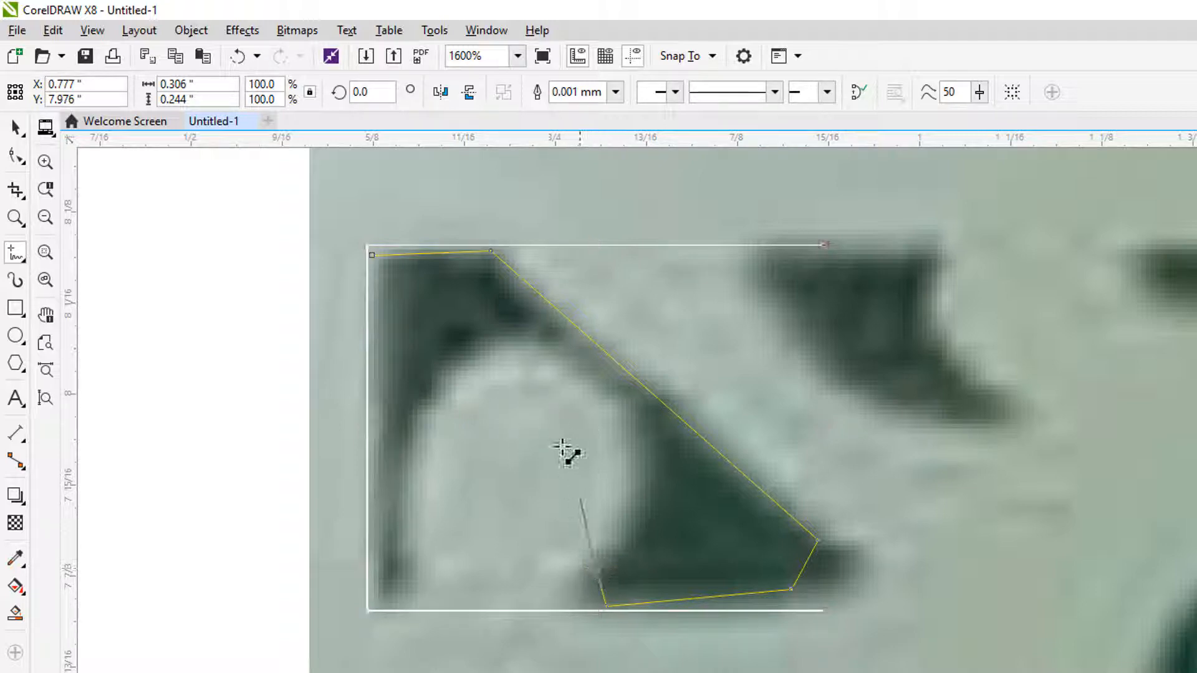
pyautogui.click(519, 337)
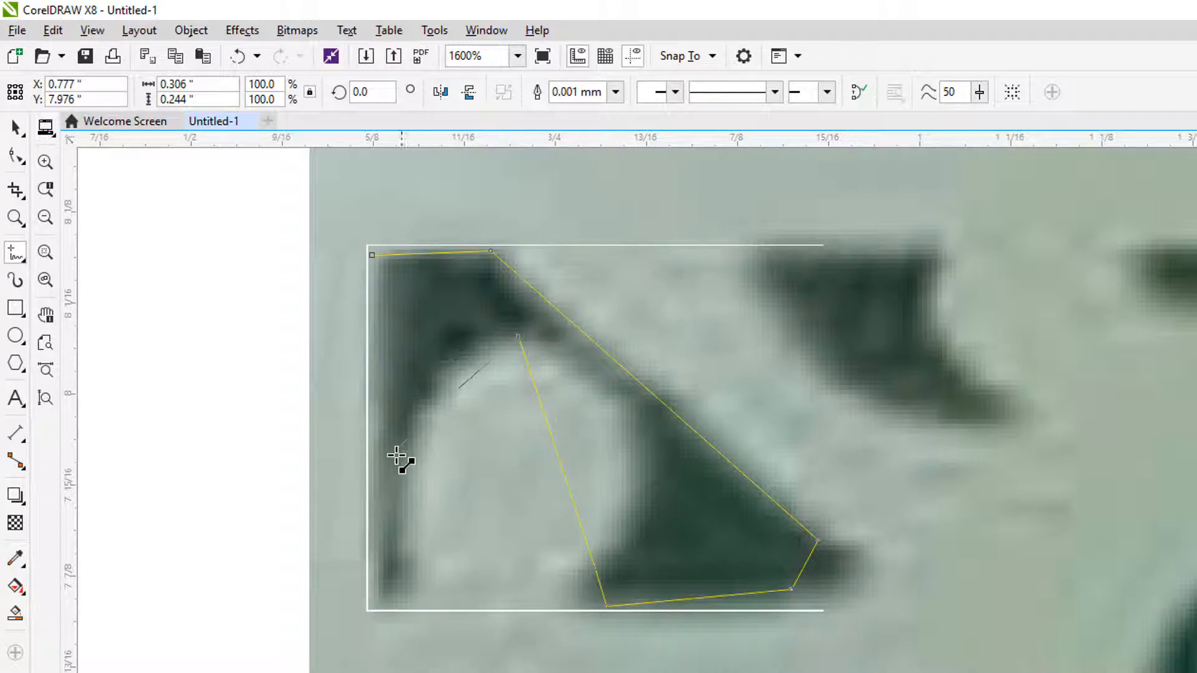
pyautogui.doubleClick(411, 579)
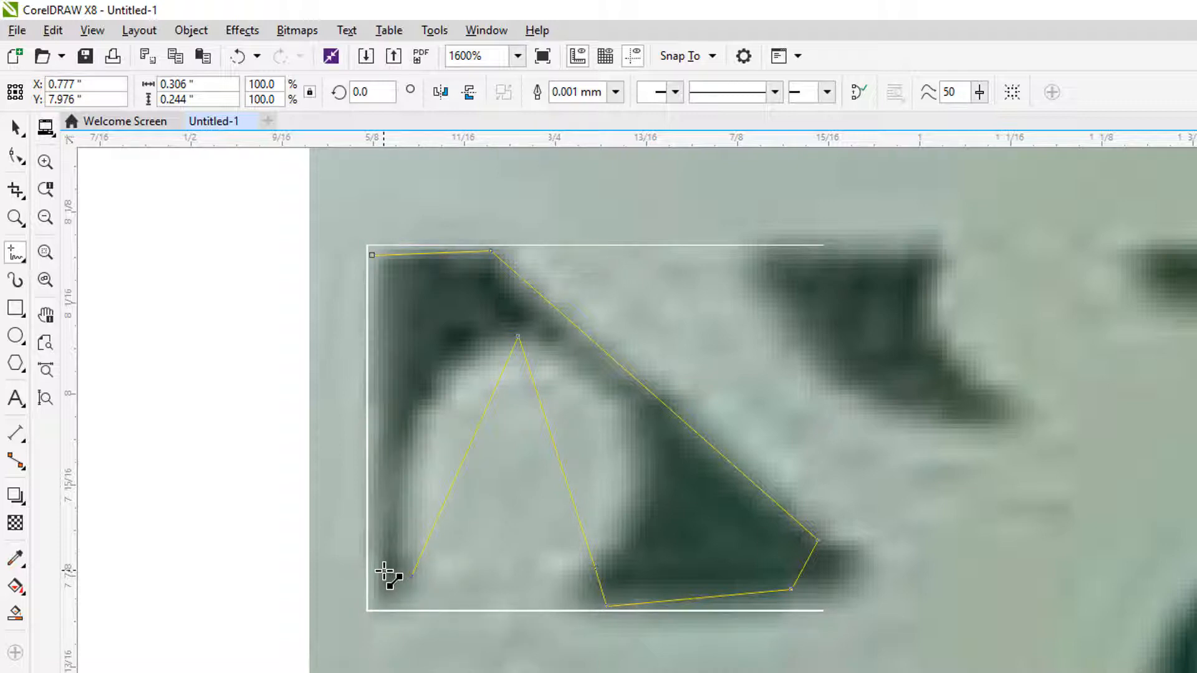
pyautogui.doubleClick(384, 571)
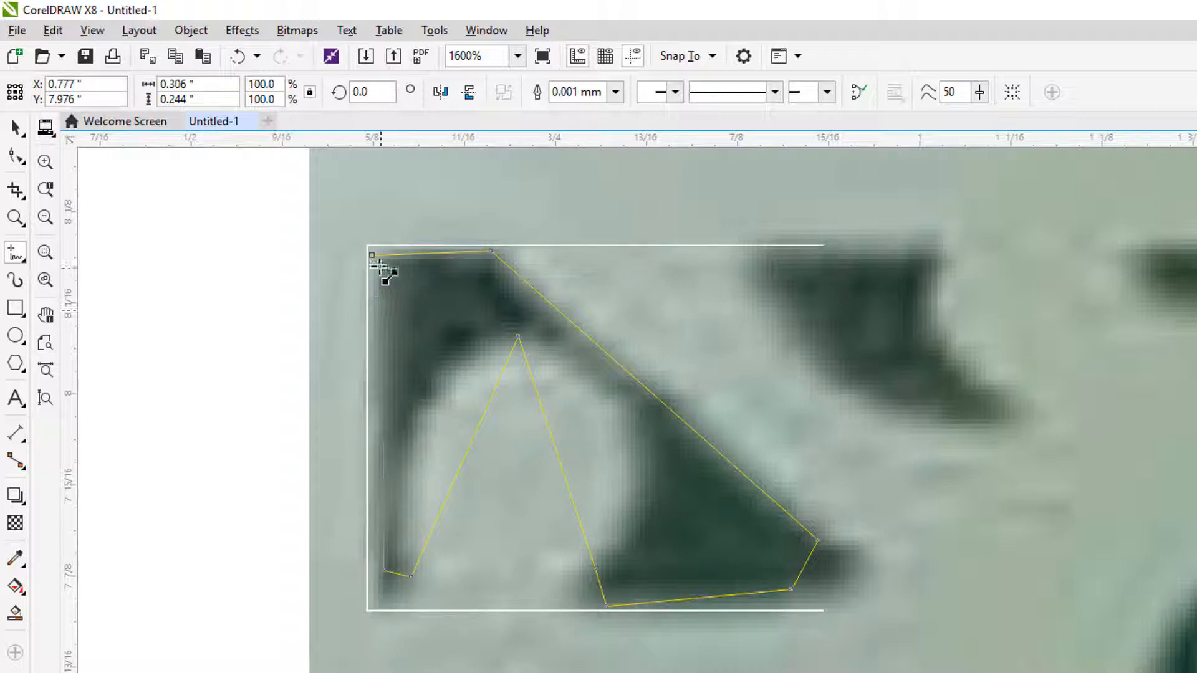
pyautogui.click(373, 256)
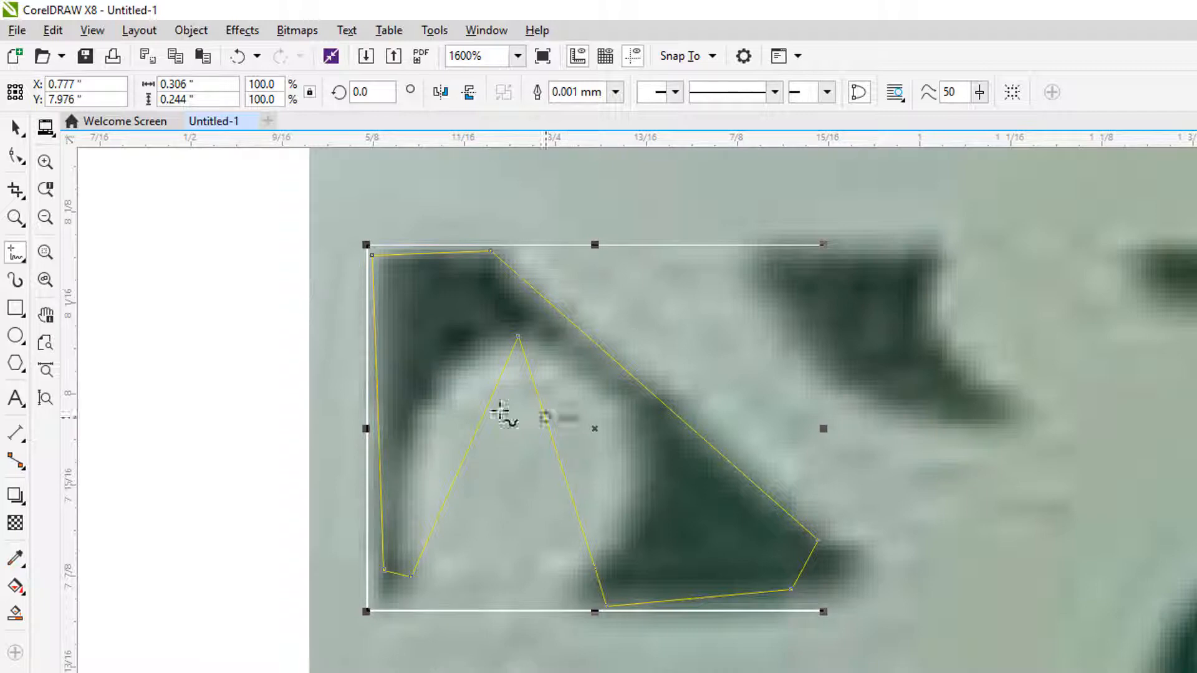
# Step: Select all nodes of the traced outline with the Shape tool and convert its line segments to curves
pyautogui.click(18, 157)
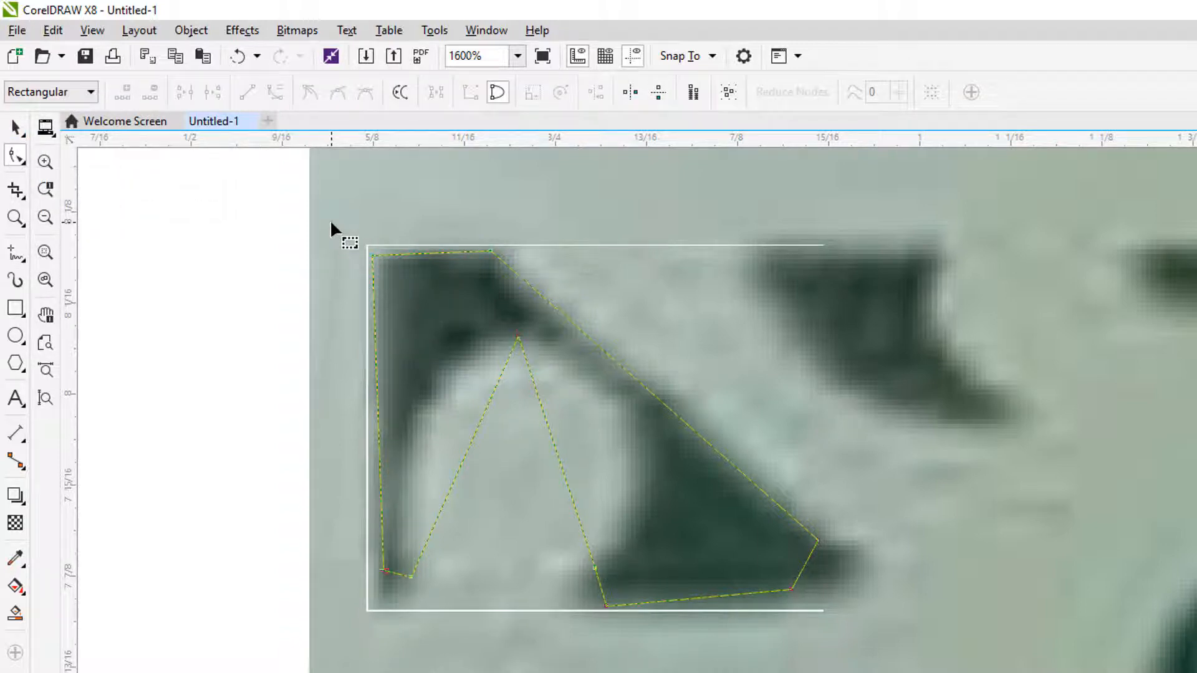
pyautogui.moveTo(331, 223); pyautogui.dragTo(876, 654)
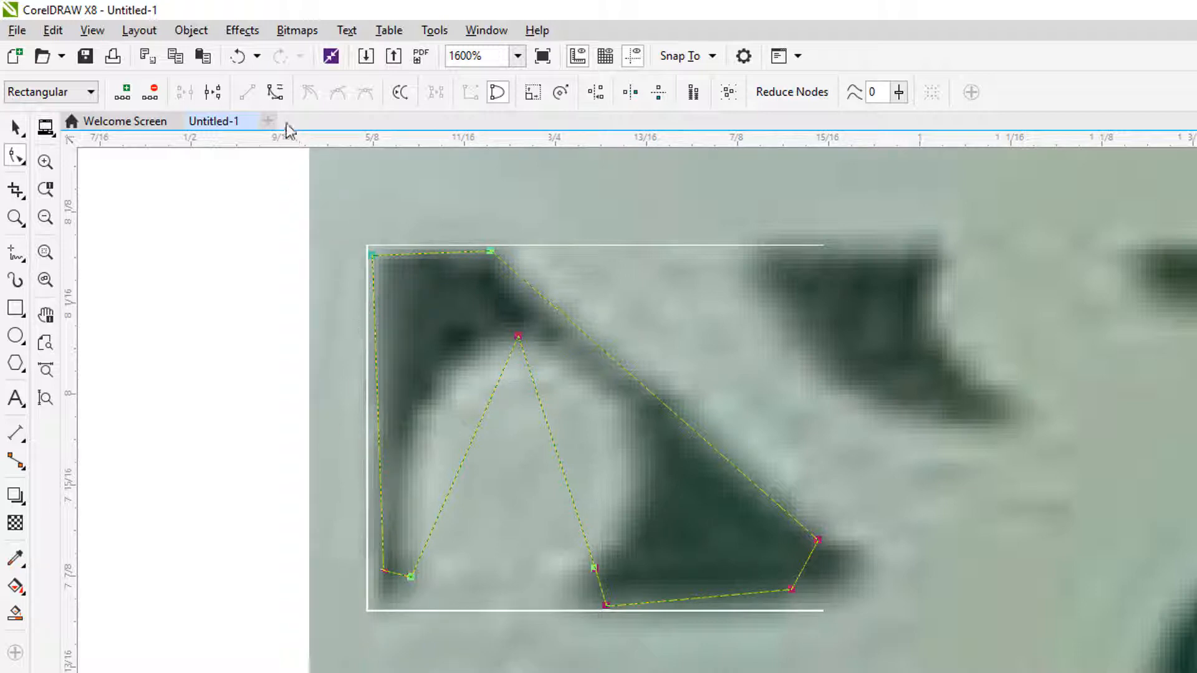
pyautogui.click(272, 95)
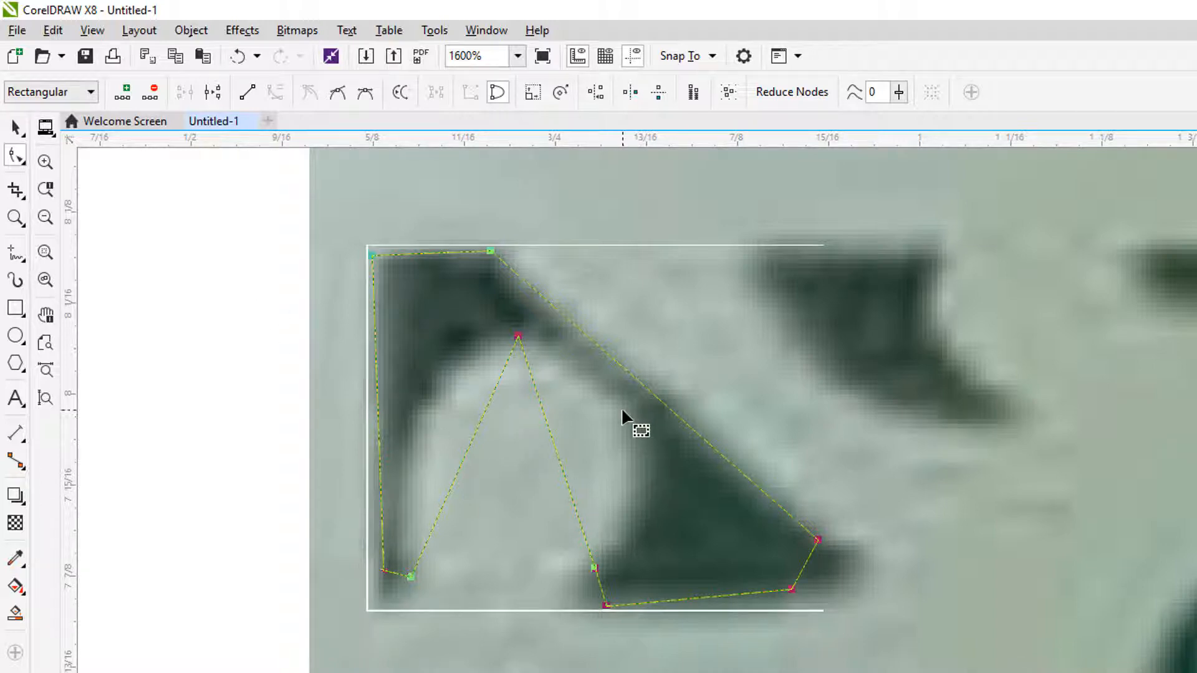
# Step: Clear the node selection and bend the short segment at the cutout's lower-right tip outward into a rounded corner
pyautogui.click(327, 331)
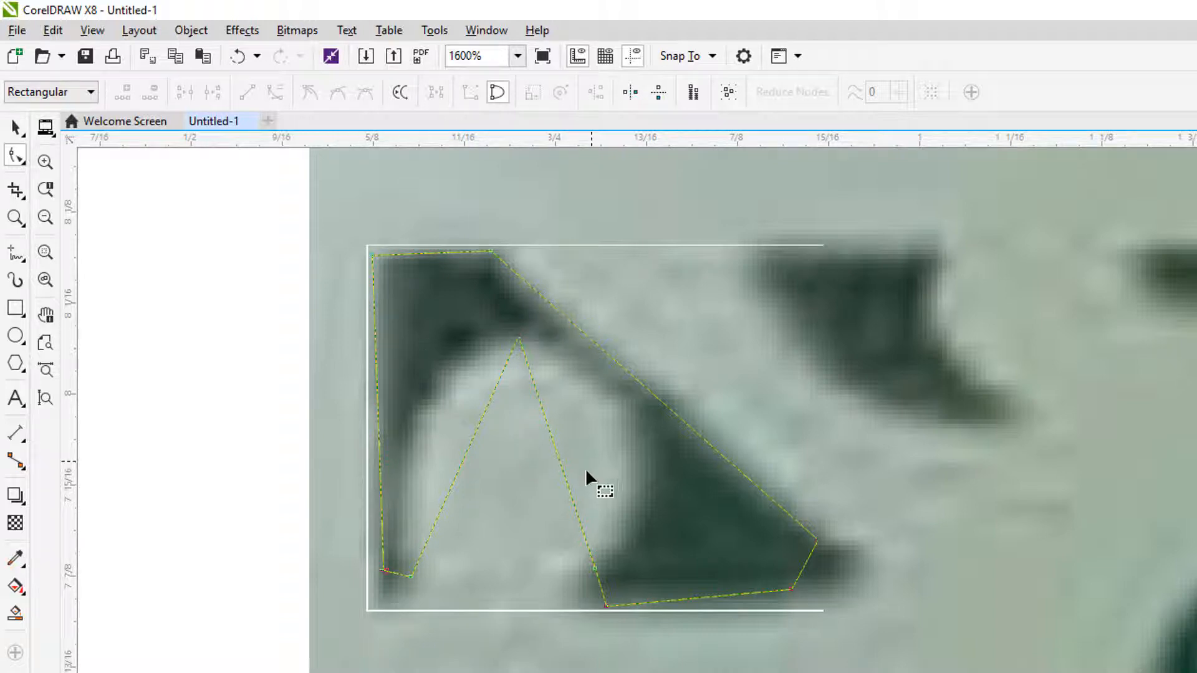
pyautogui.click(713, 598)
pyautogui.click(805, 565)
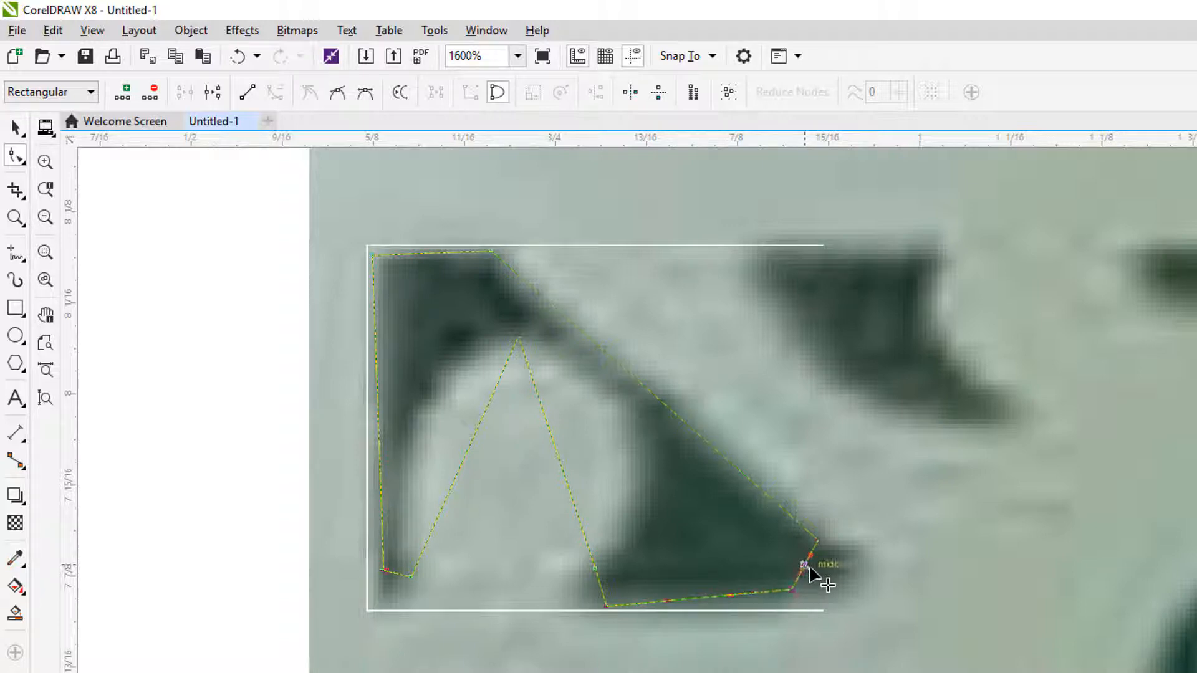
pyautogui.moveTo(814, 570); pyautogui.dragTo(833, 576)
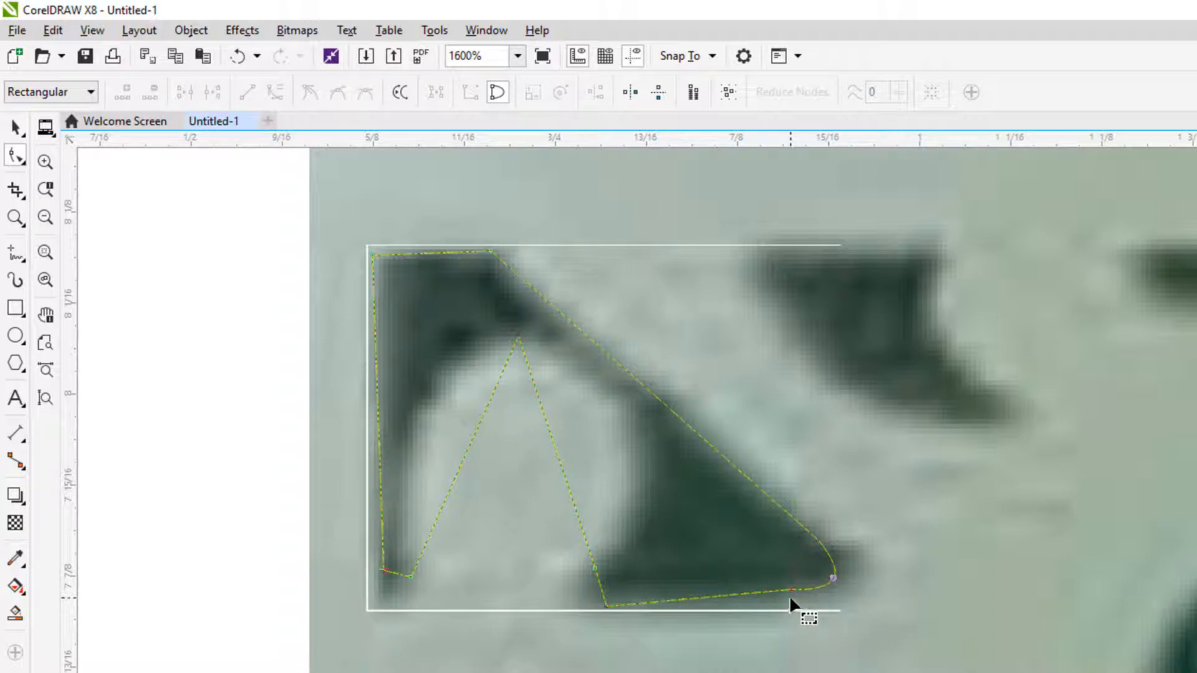
# Step: Adjust the curve handles on both nodes of the lower-right tip to fit the rounding closer to the dark shape
pyautogui.scroll(1, 824, 582)
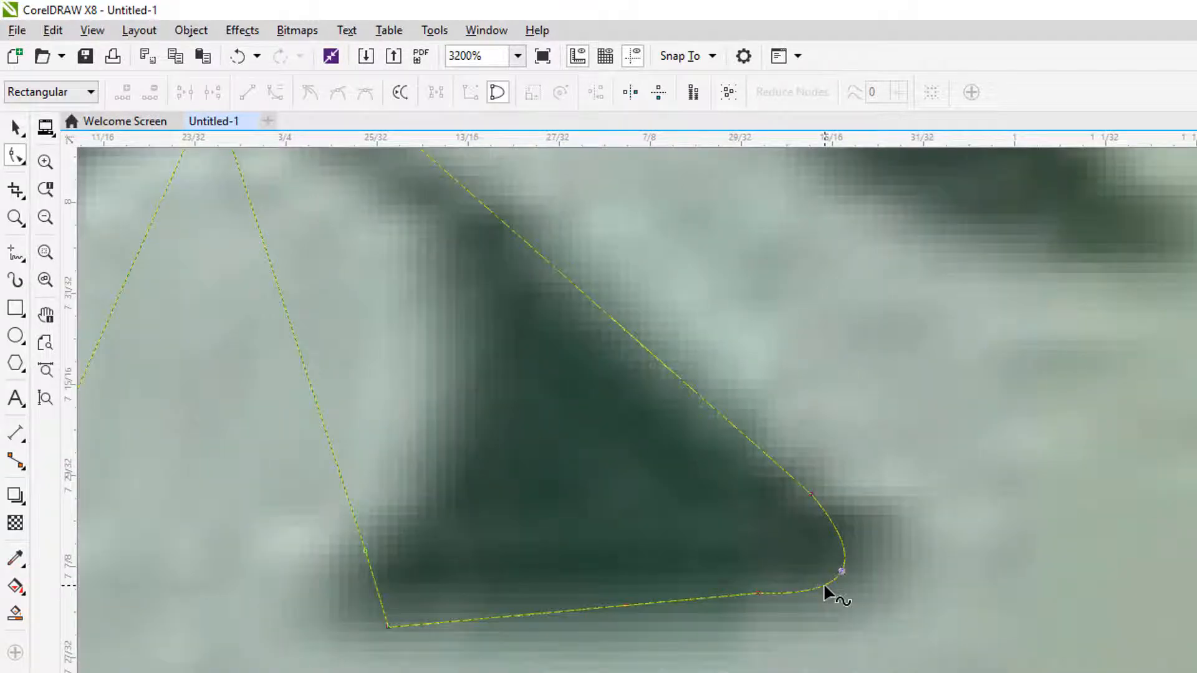
pyautogui.click(757, 593)
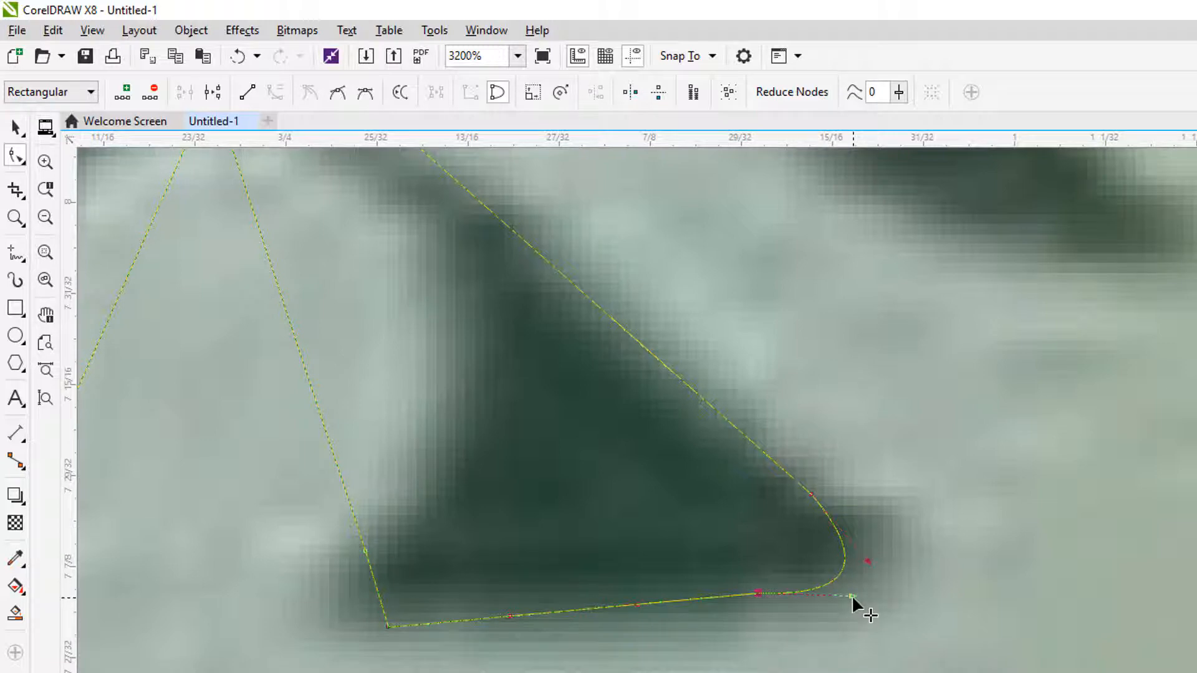
pyautogui.moveTo(851, 595); pyautogui.dragTo(858, 589)
pyautogui.moveTo(864, 585); pyautogui.dragTo(864, 585)
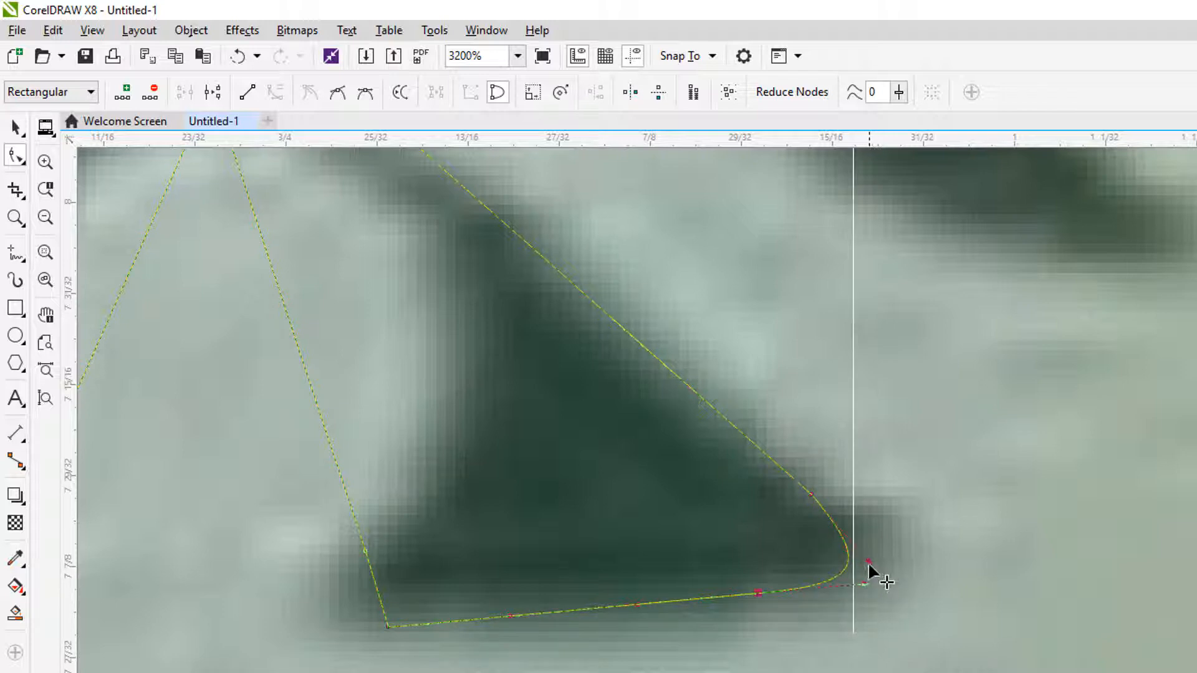
pyautogui.click(866, 563)
pyautogui.moveTo(869, 563); pyautogui.dragTo(874, 563)
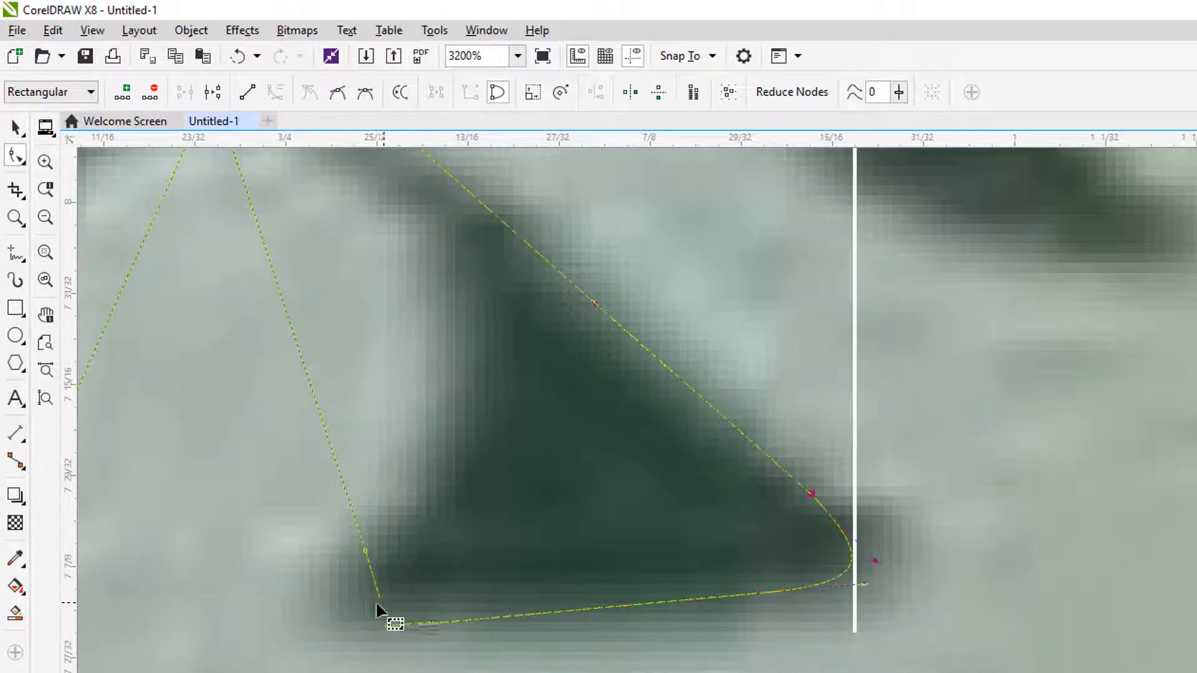
# Step: Bend the short segment at the lower-left corner of the cutout's right leg outward to round that corner
pyautogui.click(364, 550)
pyautogui.click(365, 551)
pyautogui.click(387, 625)
pyautogui.moveTo(376, 588); pyautogui.dragTo(353, 594)
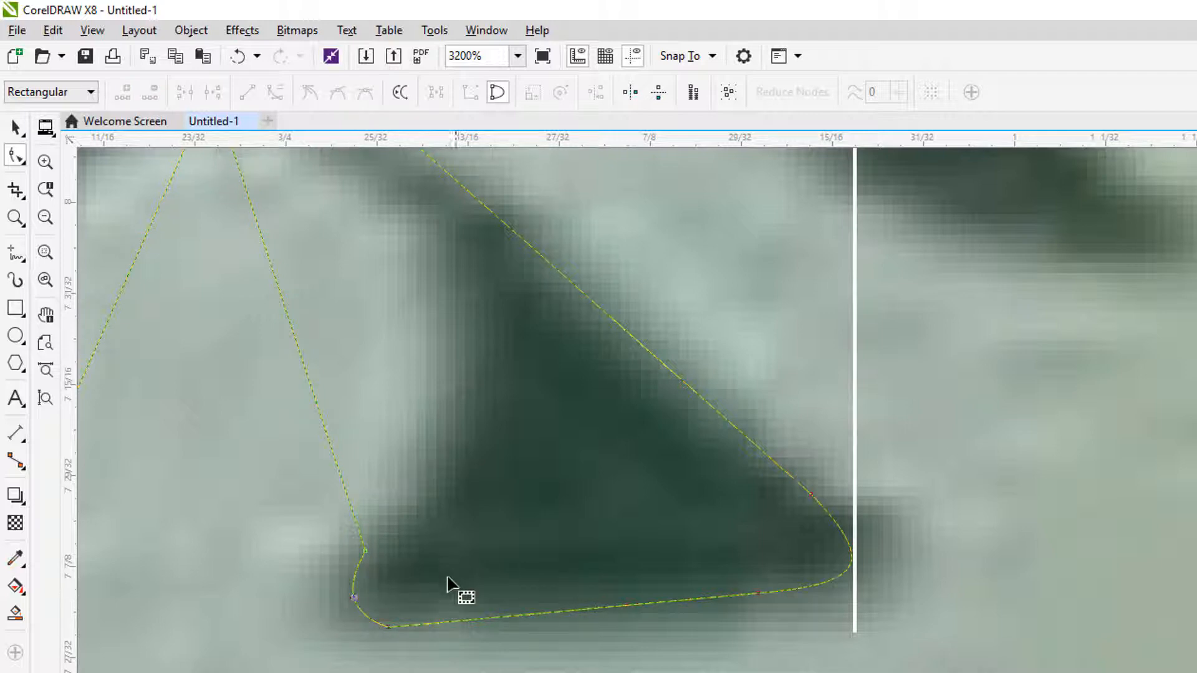
pyautogui.scroll(-1, 371, 604)
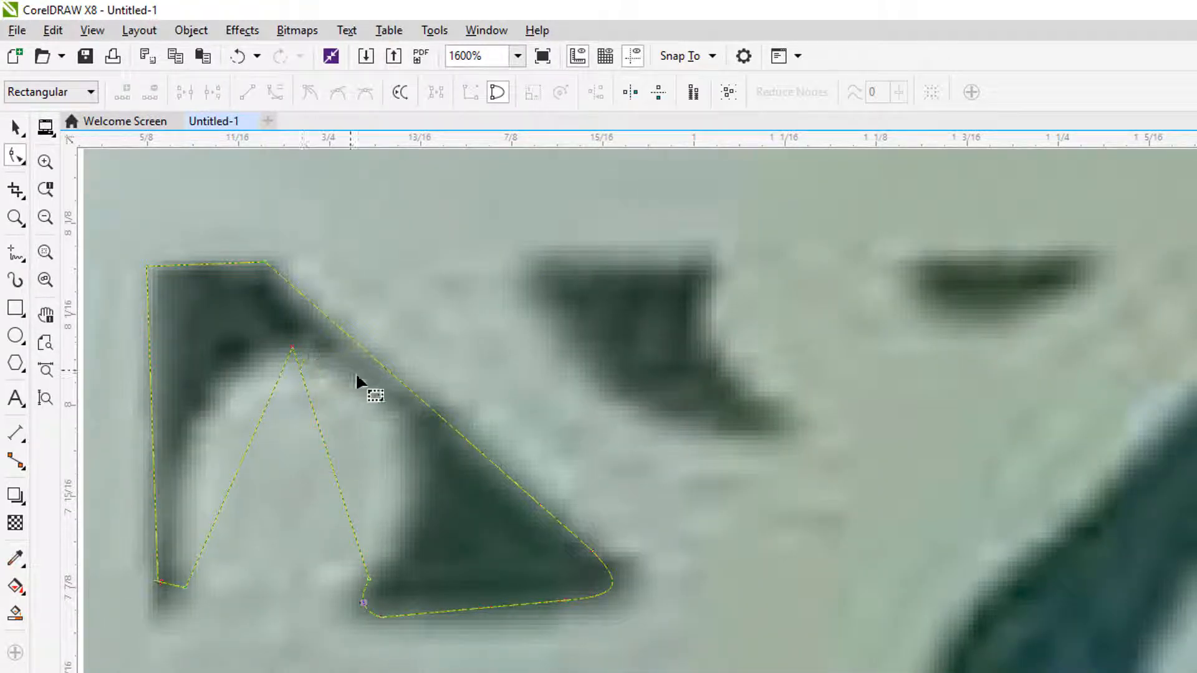
# Step: Bend the right and left straight sides of the inner arch outward to follow the light rounded opening
pyautogui.click(333, 471)
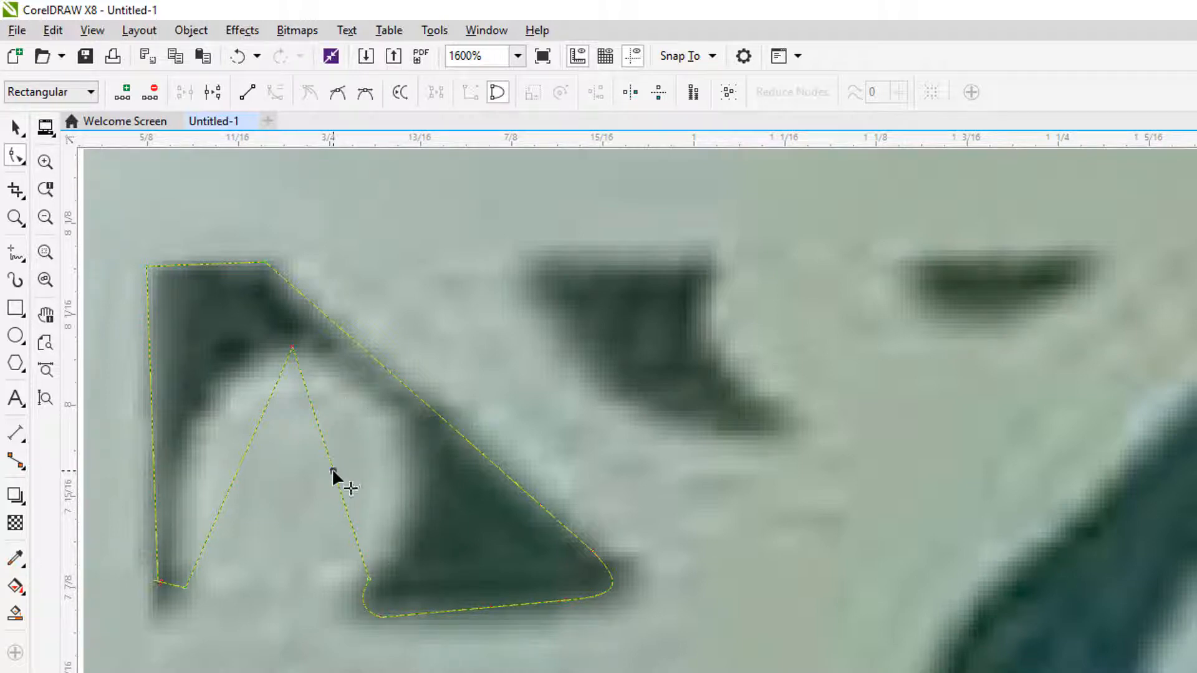
pyautogui.moveTo(332, 469); pyautogui.dragTo(394, 435)
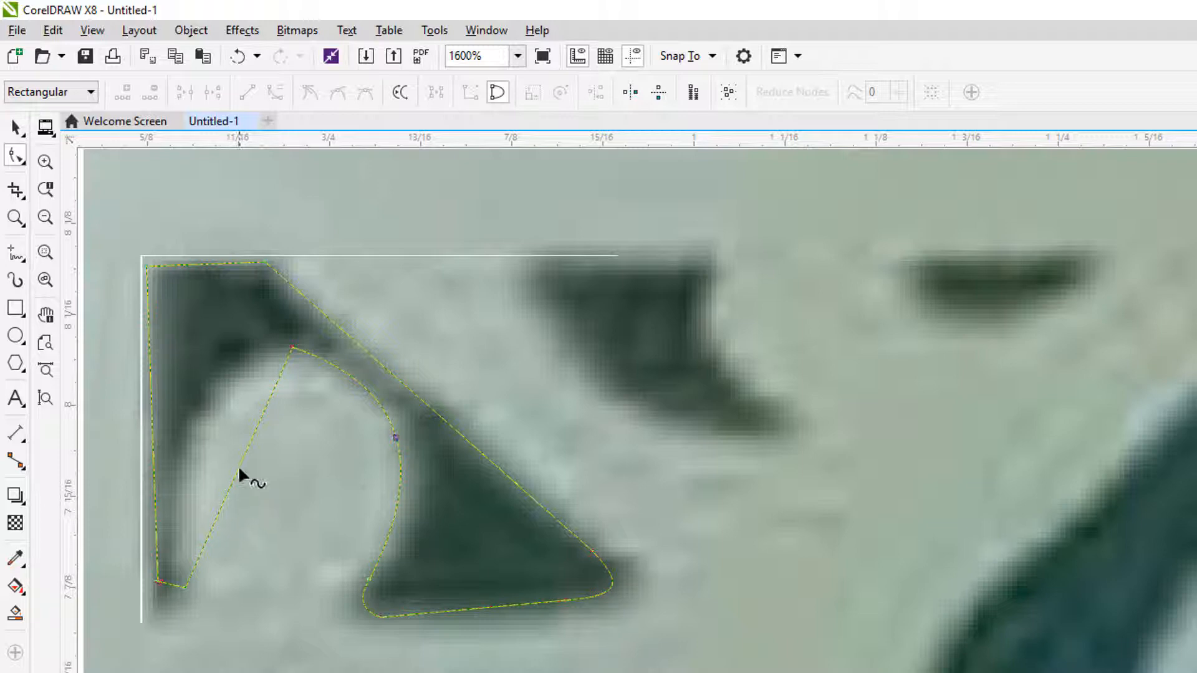
pyautogui.moveTo(243, 459); pyautogui.dragTo(195, 409)
# Step: Try to convert the inner arch's peak node to a smooth node and level its curve handles
pyautogui.scroll(2, 272, 359)
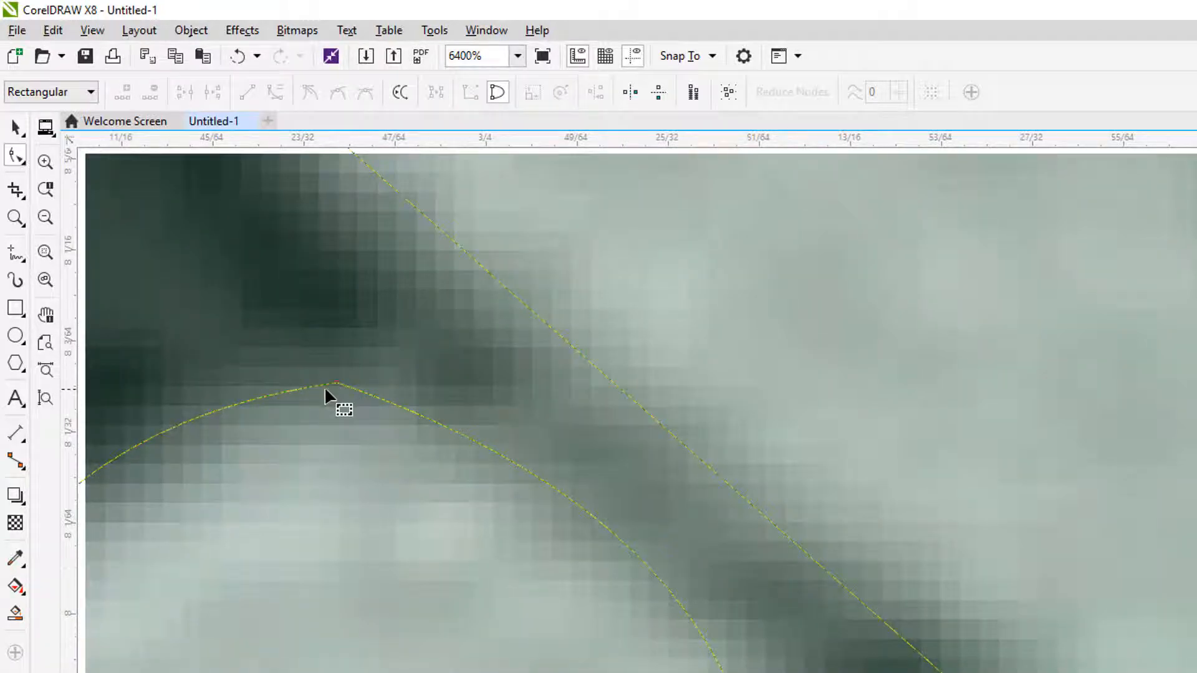
pyautogui.scroll(-1, 371, 428)
pyautogui.moveTo(300, 395); pyautogui.dragTo(395, 454)
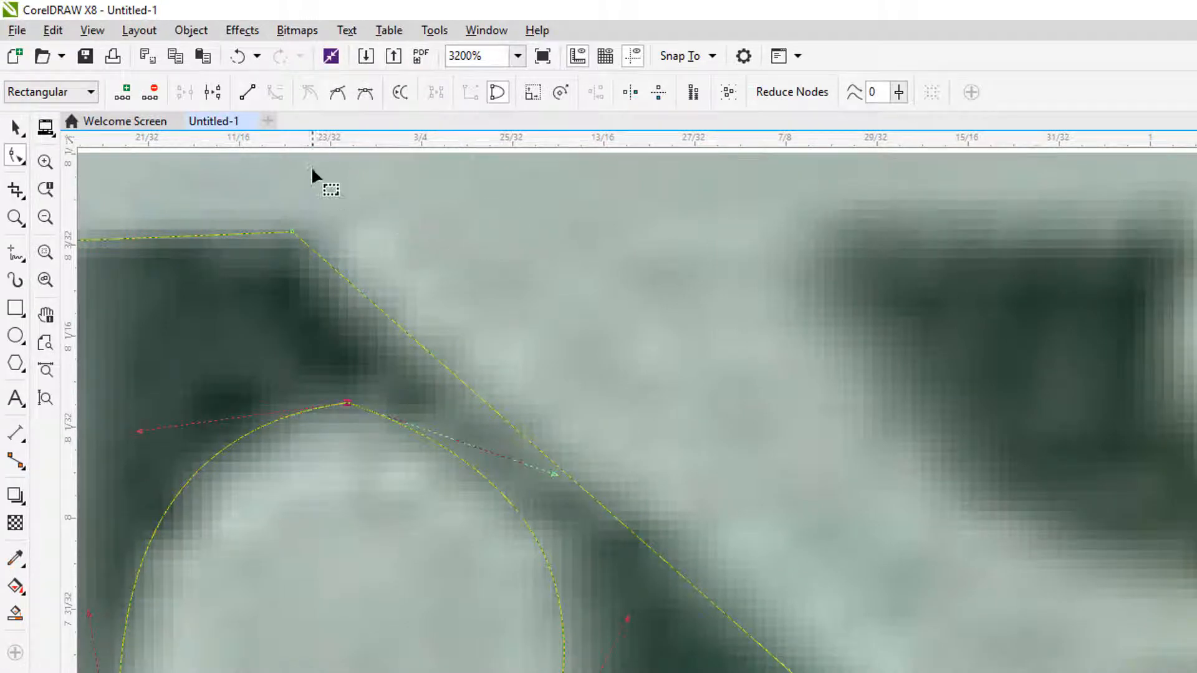
pyautogui.click(338, 93)
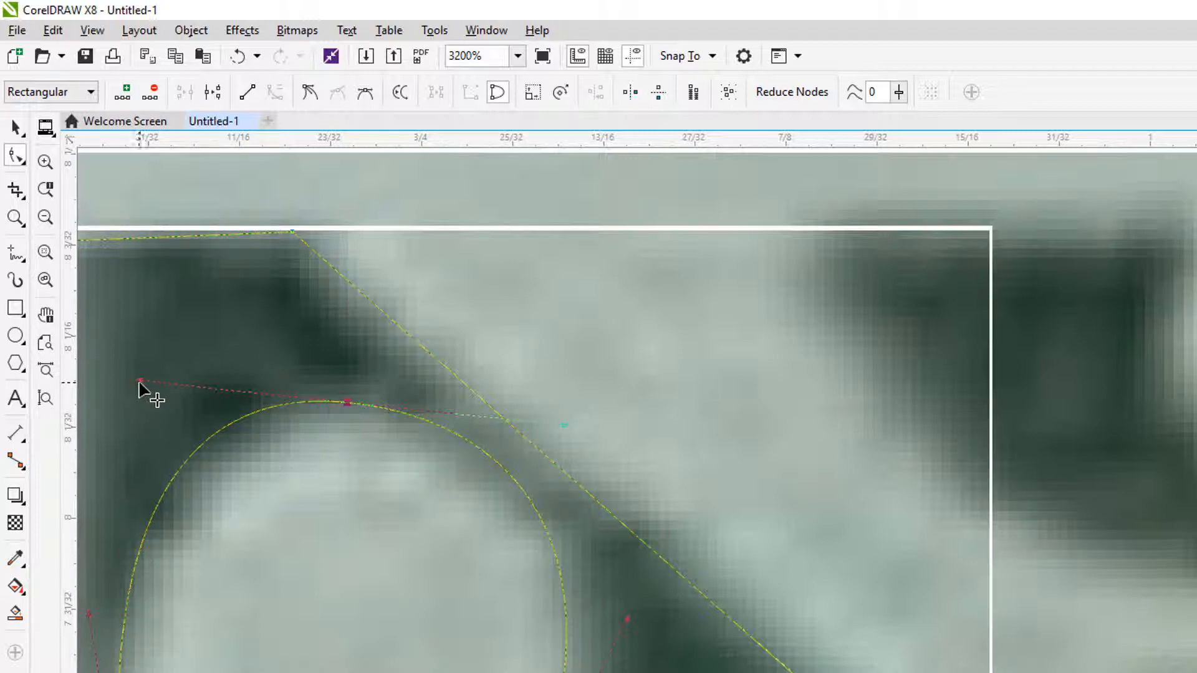
pyautogui.moveTo(139, 381); pyautogui.dragTo(136, 409)
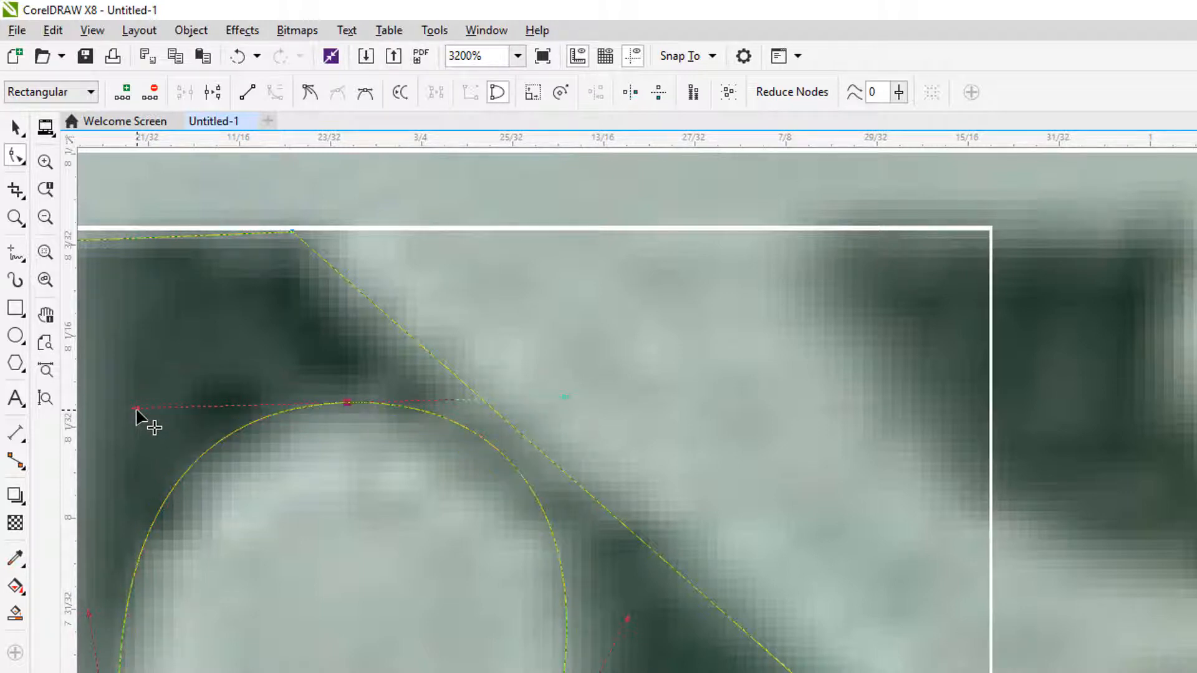
pyautogui.moveTo(563, 396); pyautogui.dragTo(559, 421)
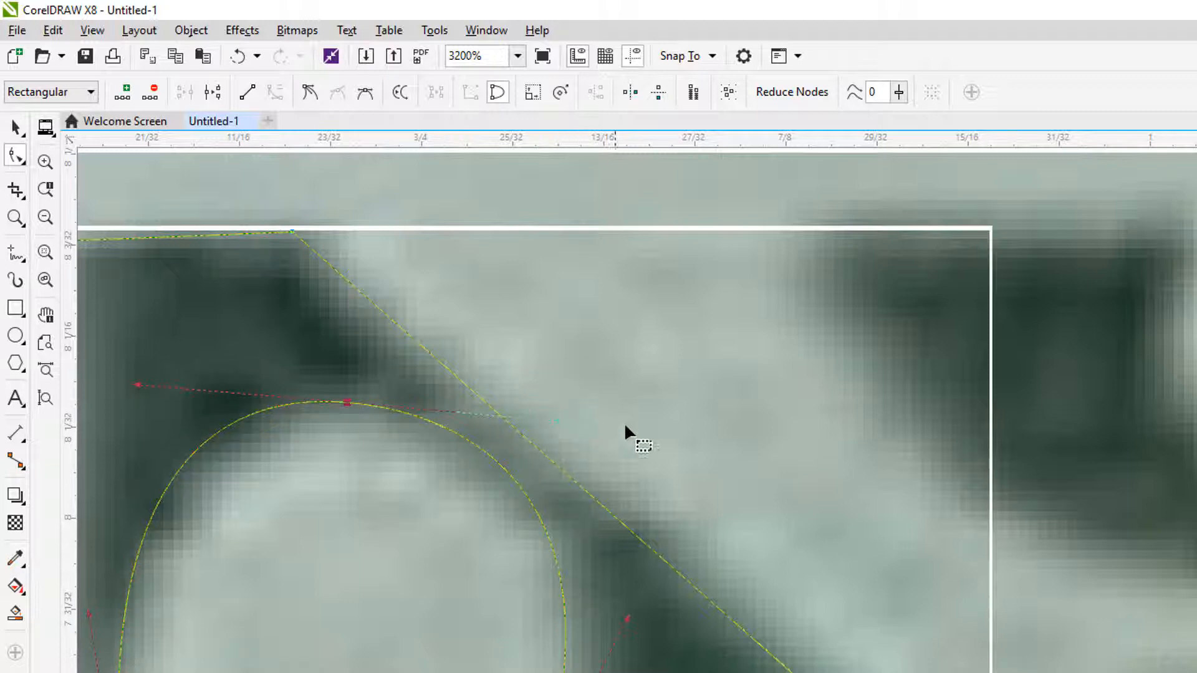
pyautogui.moveTo(142, 391); pyautogui.dragTo(143, 405)
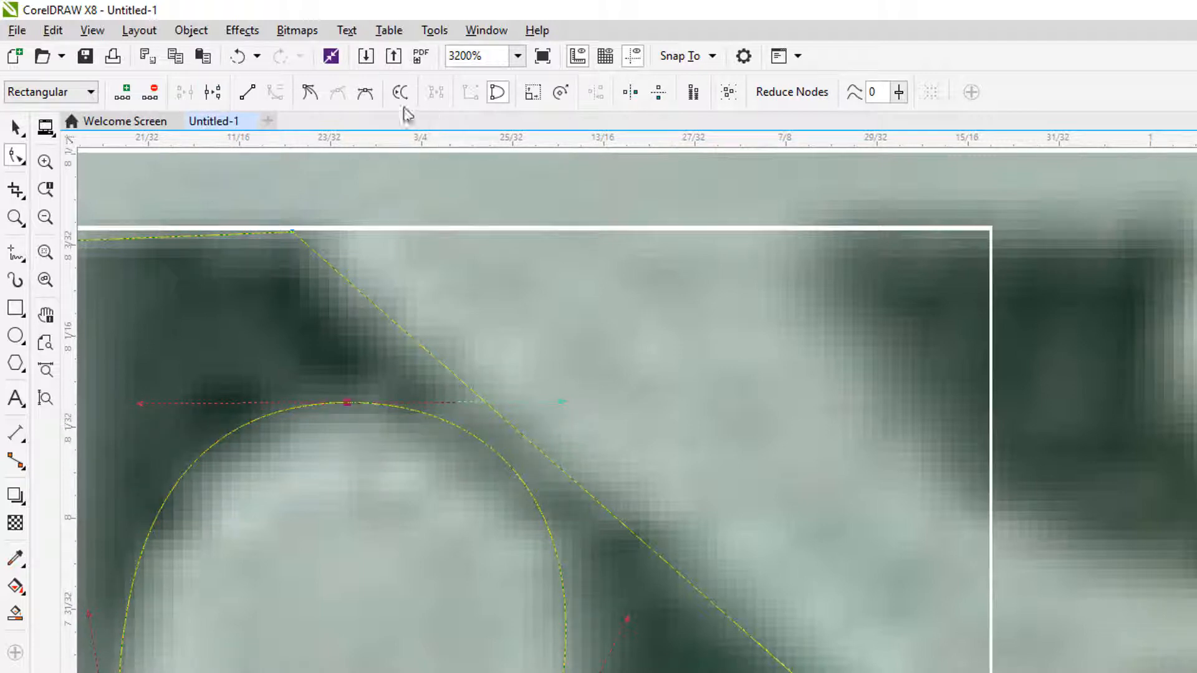
# Step: Undo the handle adjustments and the smooth-node conversion at the arch's peak
pyautogui.click(237, 60)
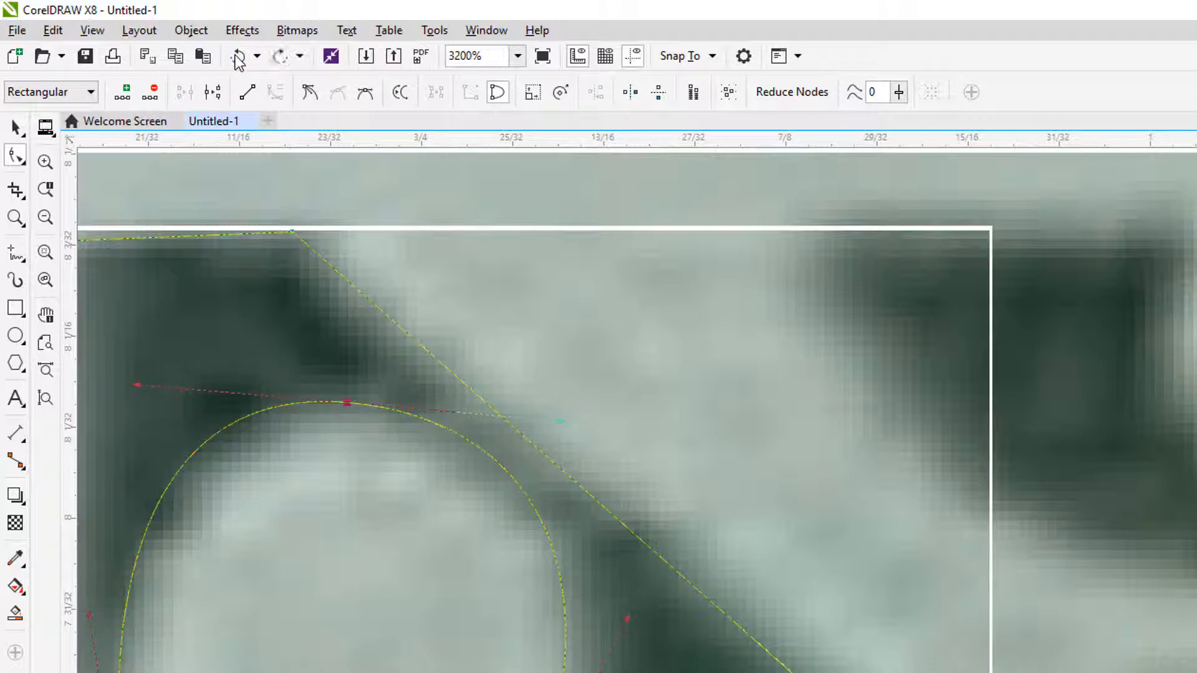
pyautogui.click(237, 59)
pyautogui.click(238, 60)
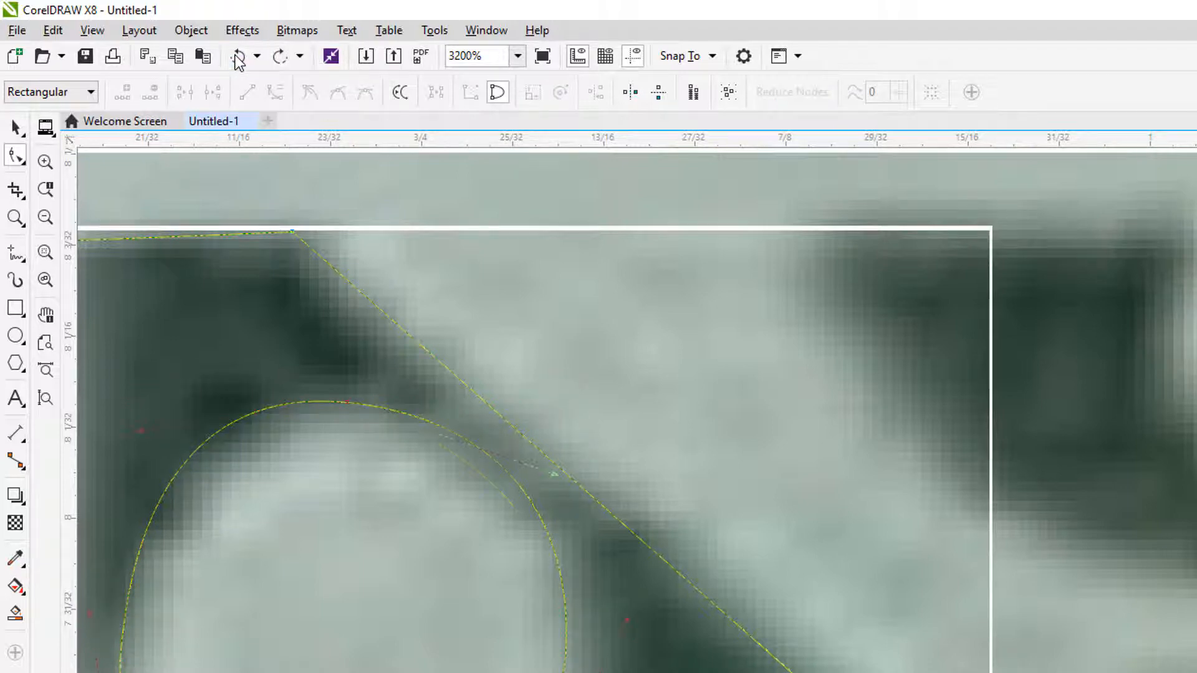
pyautogui.click(237, 60)
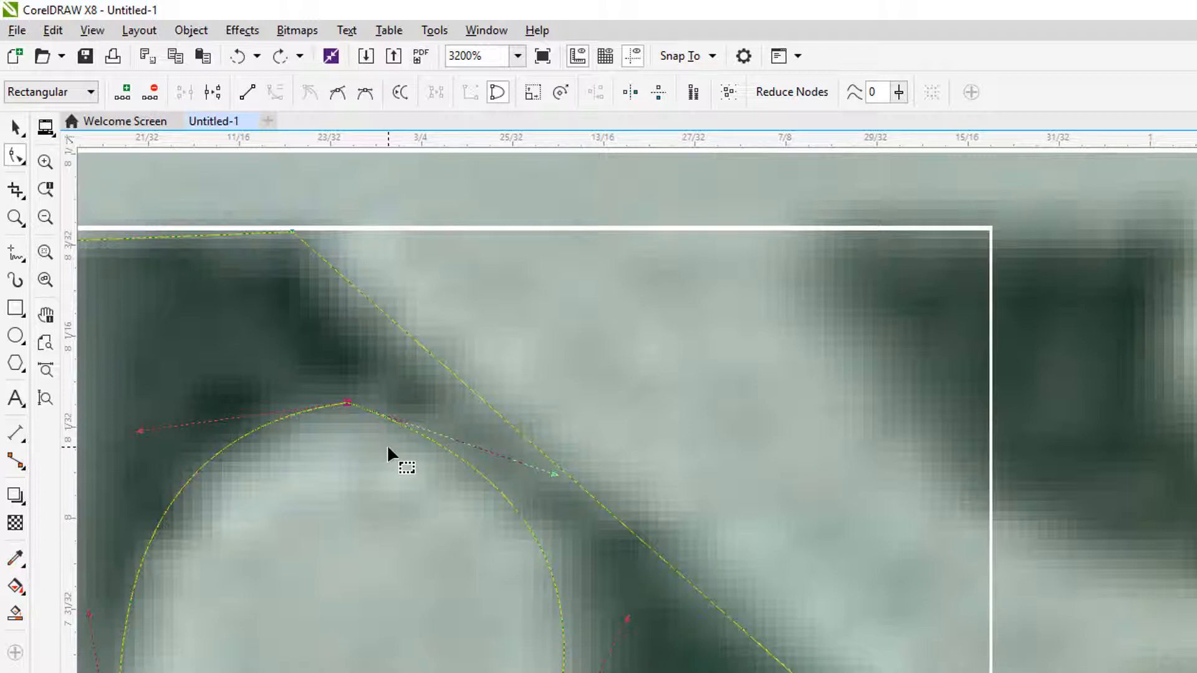
# Step: Add a node on each side of the arch's peak and delete the pointed peak node between them
pyautogui.doubleClick(276, 421)
pyautogui.click(404, 427)
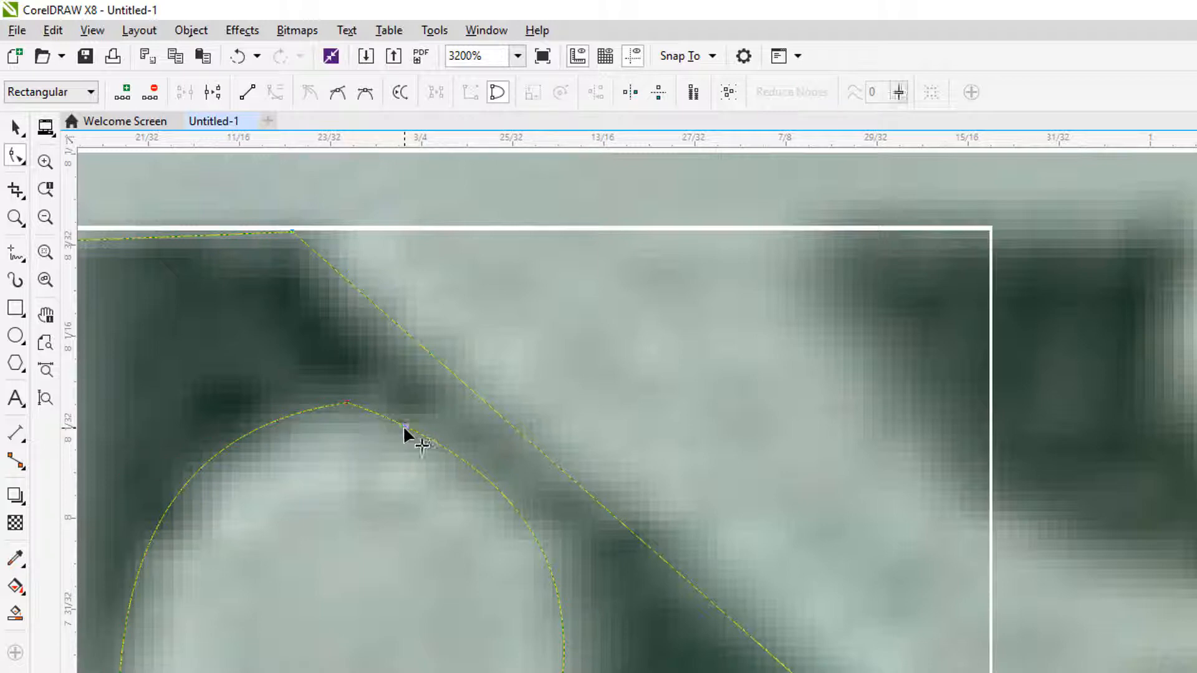
pyautogui.doubleClick(402, 425)
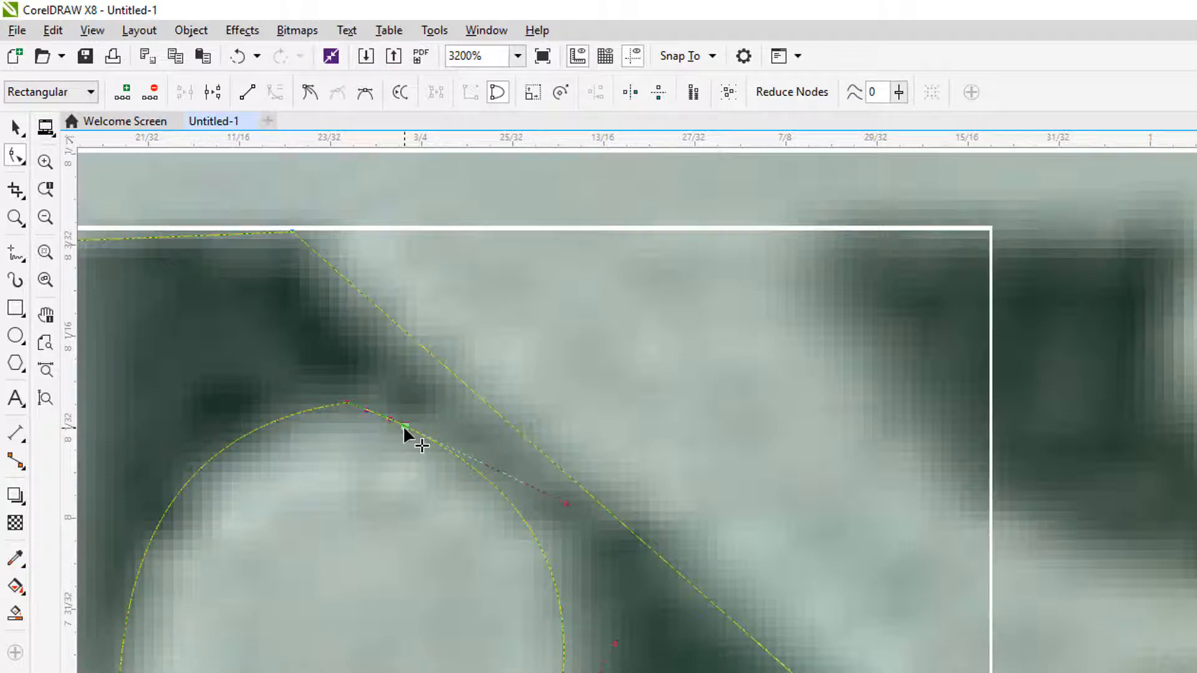
pyautogui.click(317, 425)
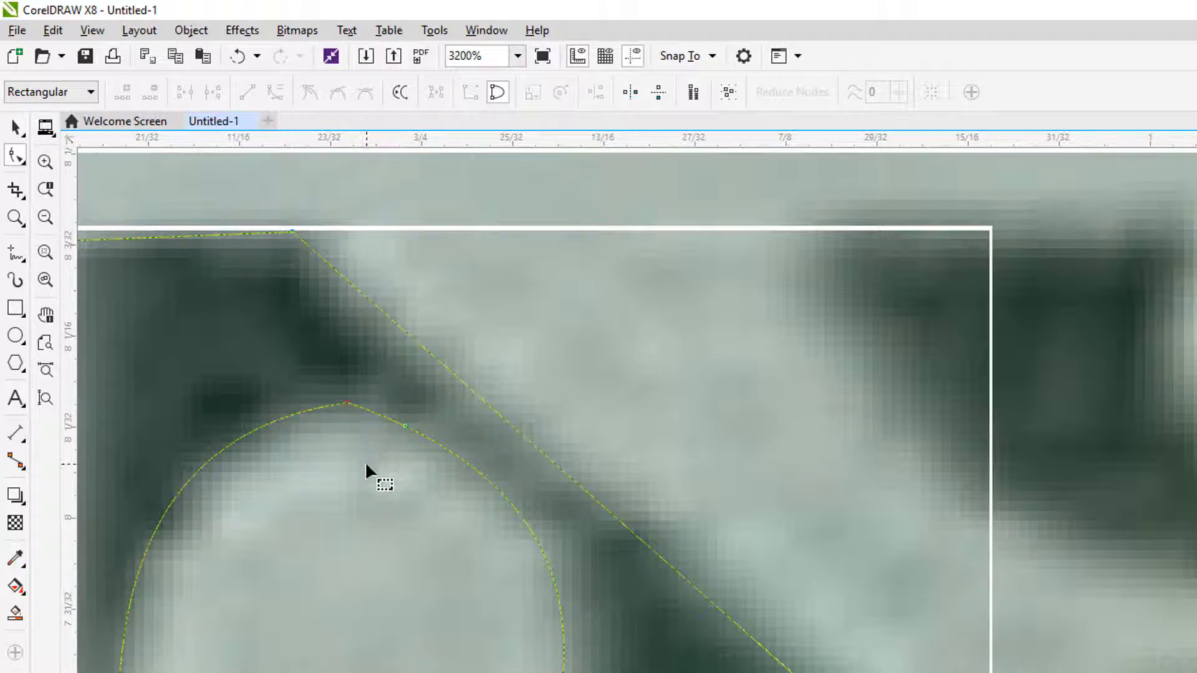
pyautogui.moveTo(317, 427); pyautogui.dragTo(374, 390)
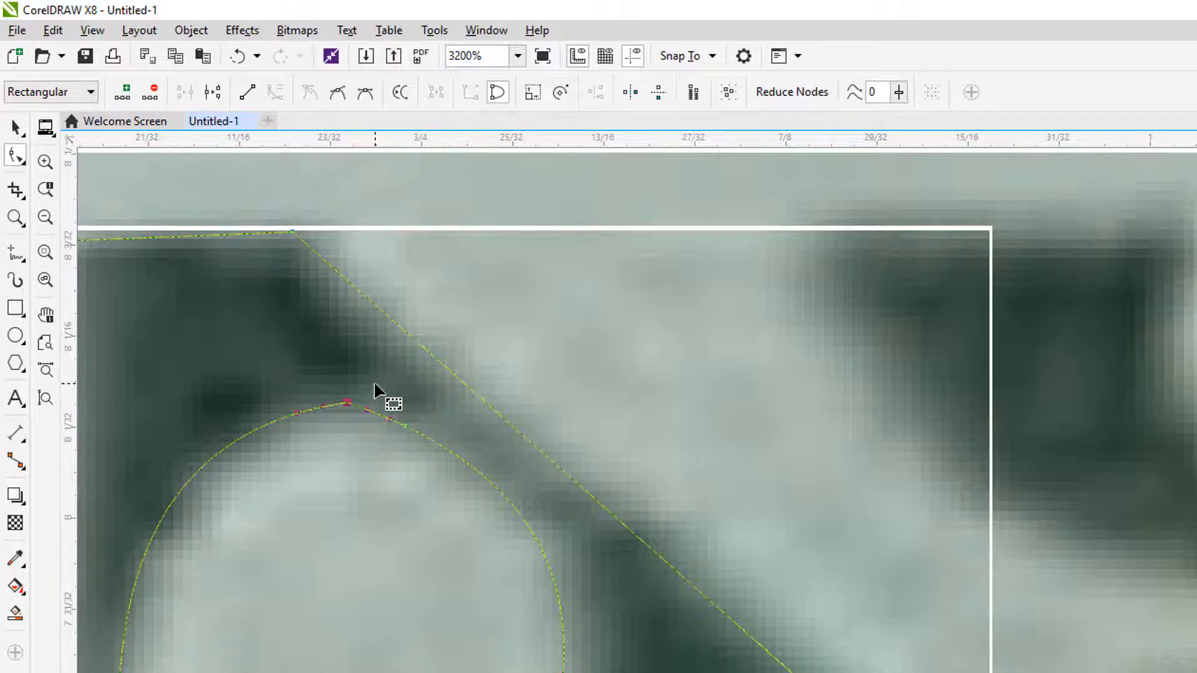
pyautogui.press('Delete')
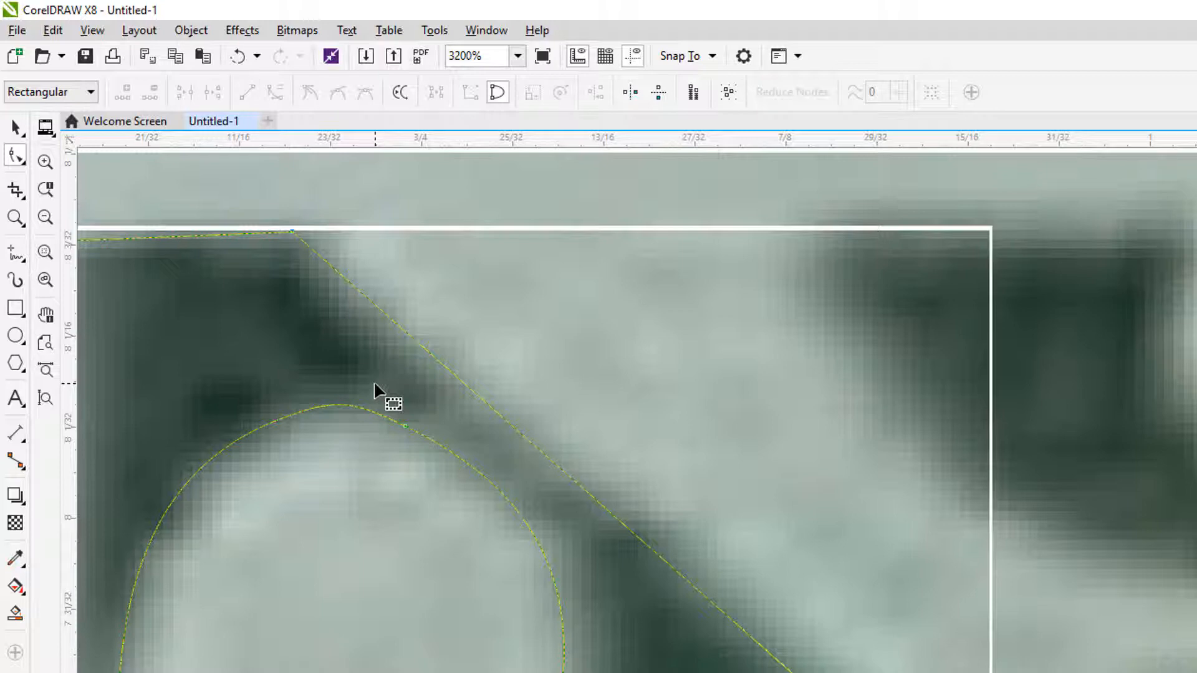
# Step: Reshape the curve segment across the top of the arch to follow the upper edge of the light opening
pyautogui.click(339, 404)
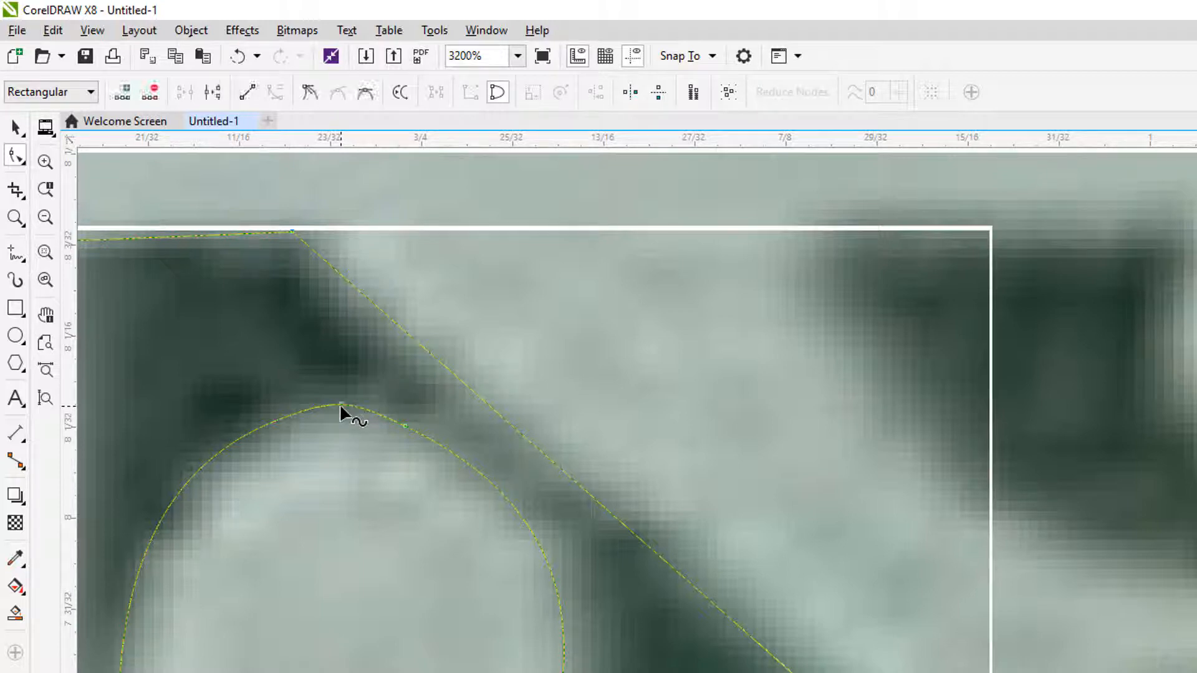
pyautogui.moveTo(340, 407); pyautogui.dragTo(339, 409)
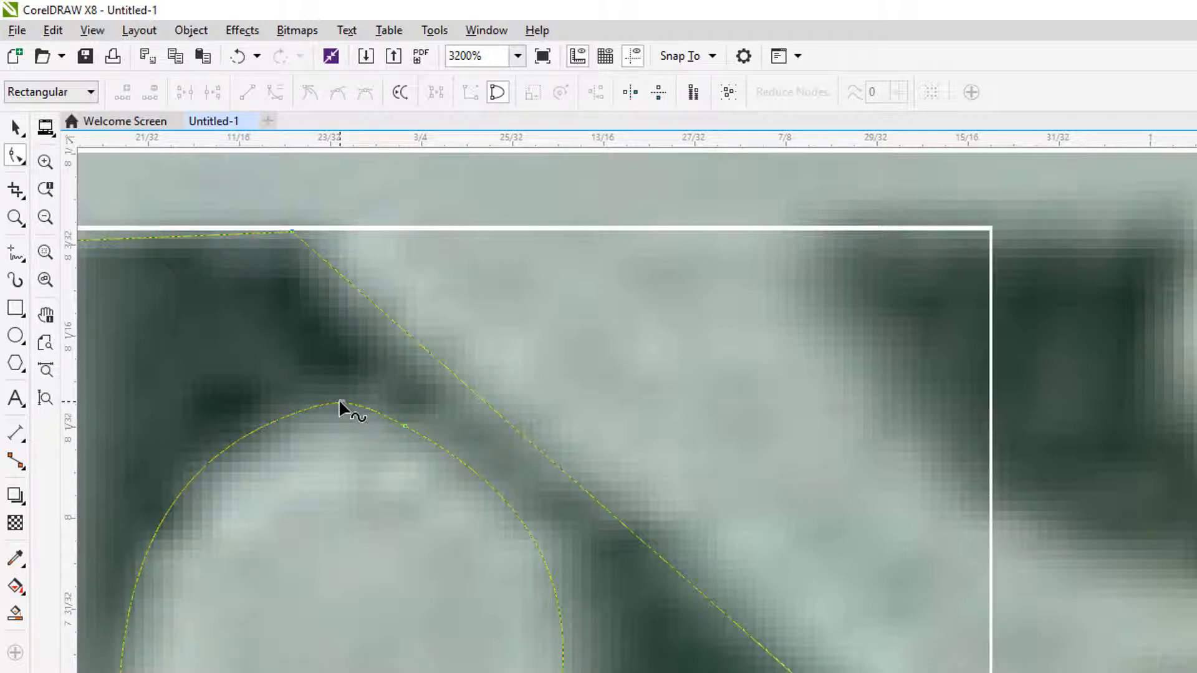
pyautogui.click(339, 403)
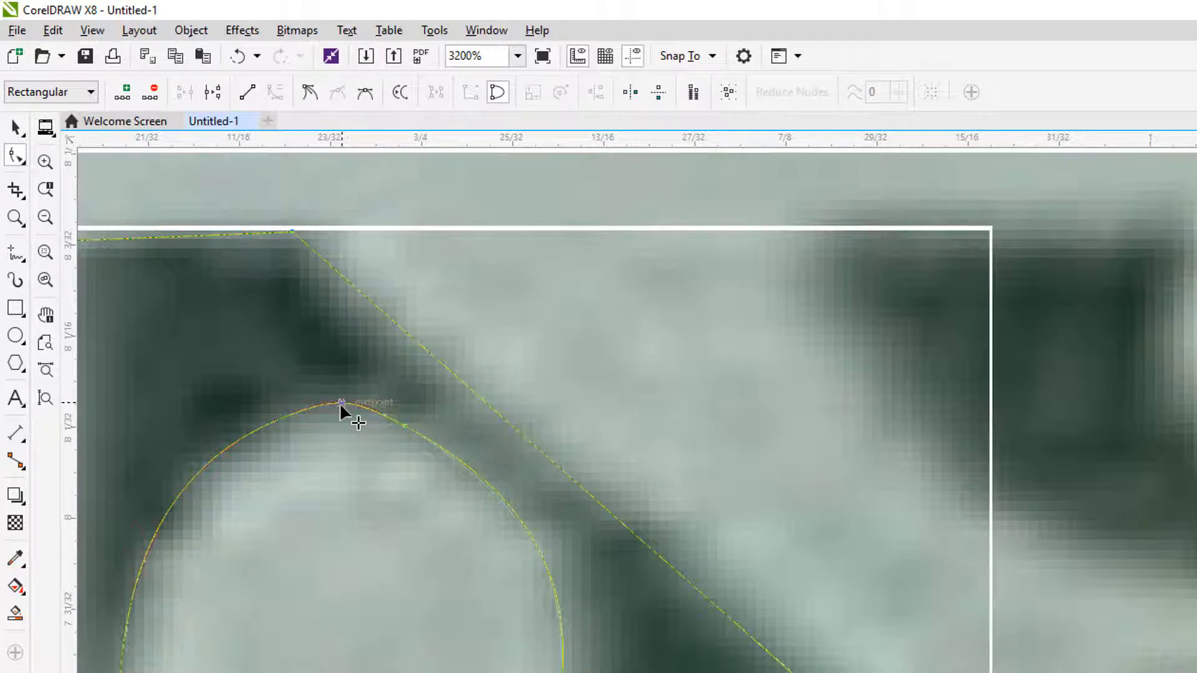
pyautogui.moveTo(341, 409); pyautogui.dragTo(341, 415)
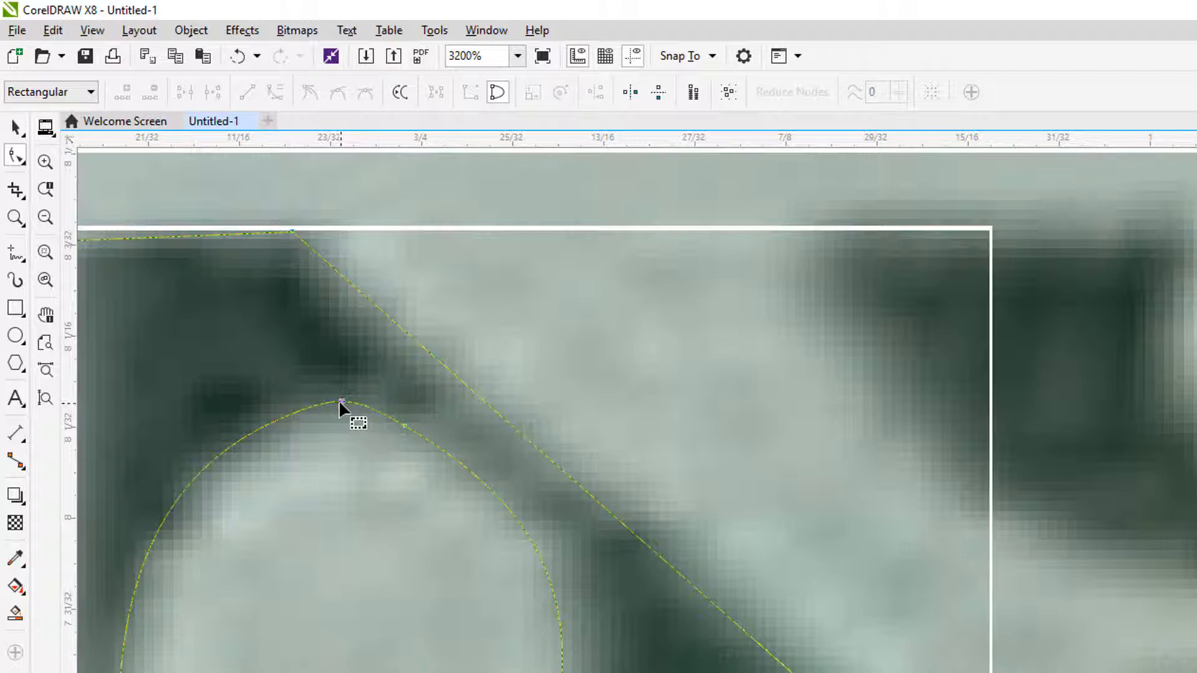
# Step: Fine-tune the curve handles of the nodes on either side of the arch's top to round it, and deselect them
pyautogui.click(406, 425)
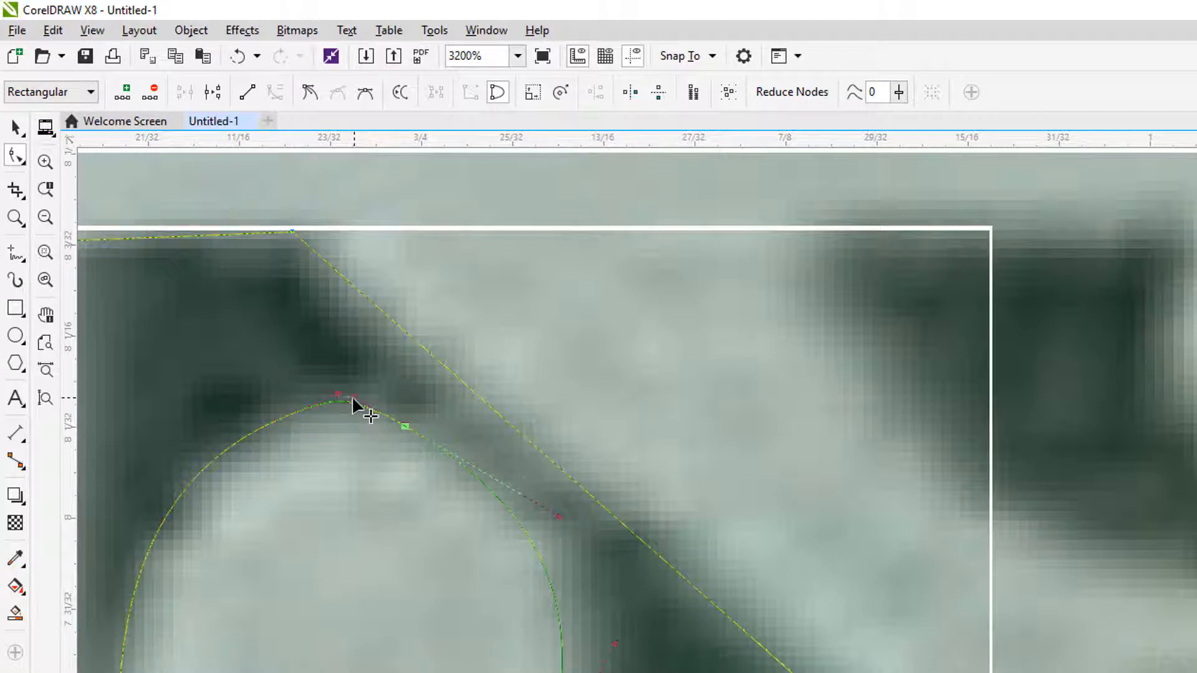
pyautogui.moveTo(351, 396); pyautogui.dragTo(348, 399)
pyautogui.click(341, 400)
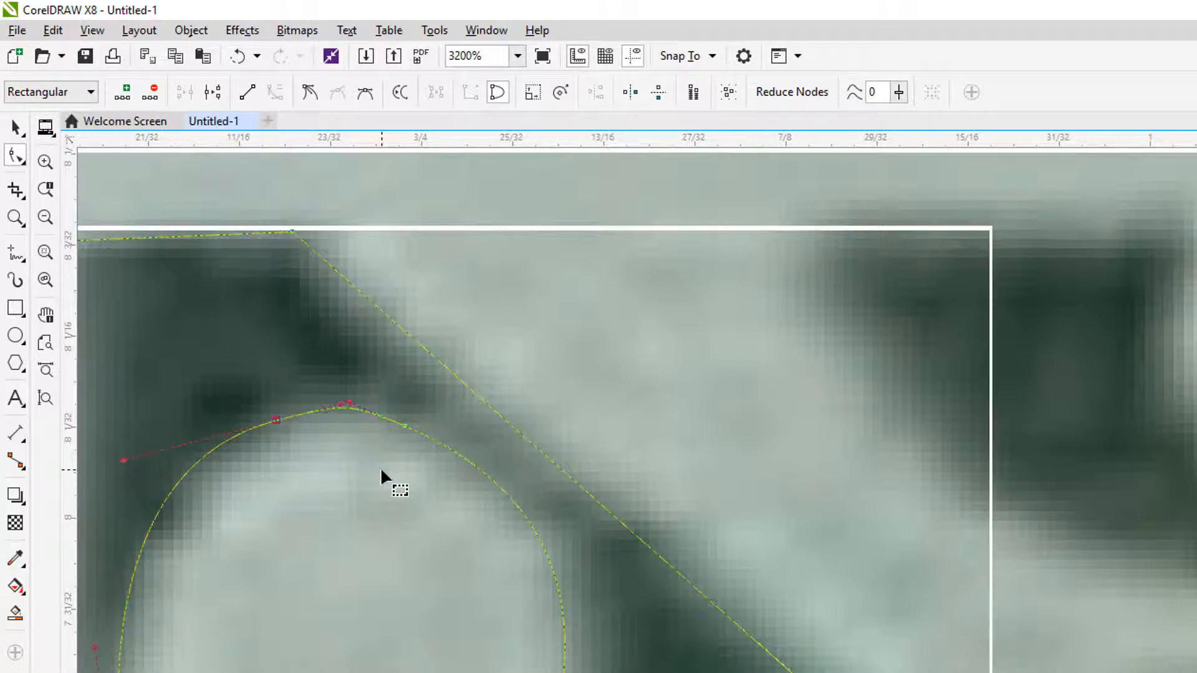
pyautogui.click(349, 538)
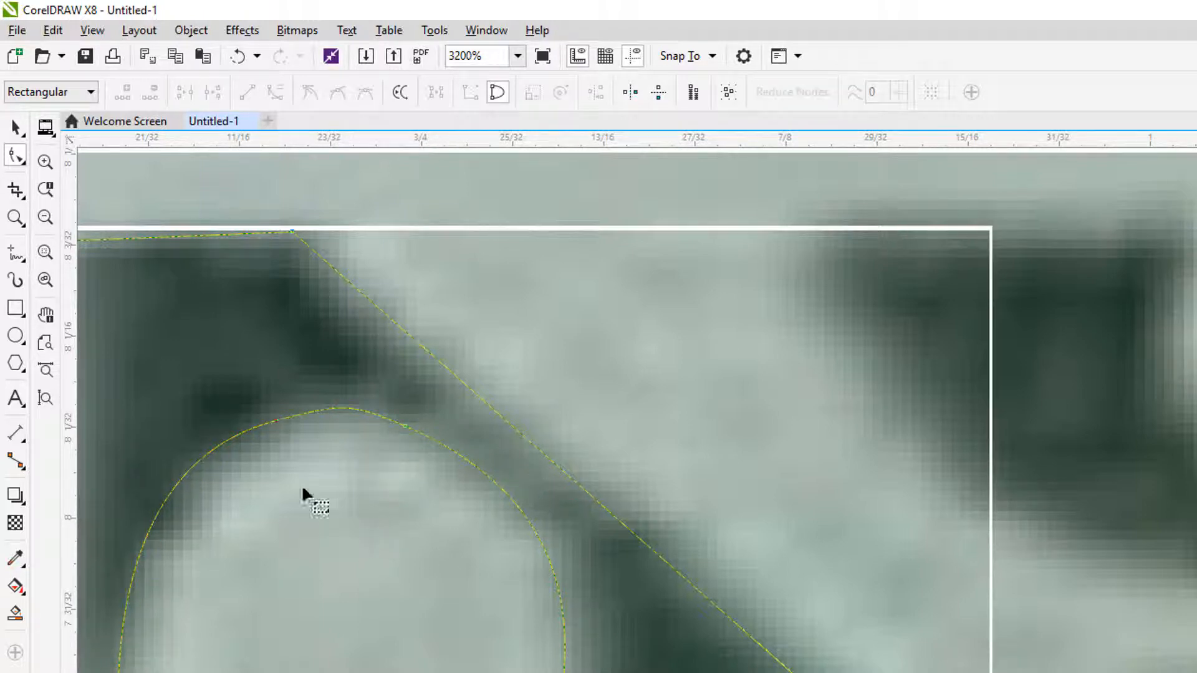
# Step: Select the node at the lower end of the outline's left edge
pyautogui.scroll(-1, 409, 515)
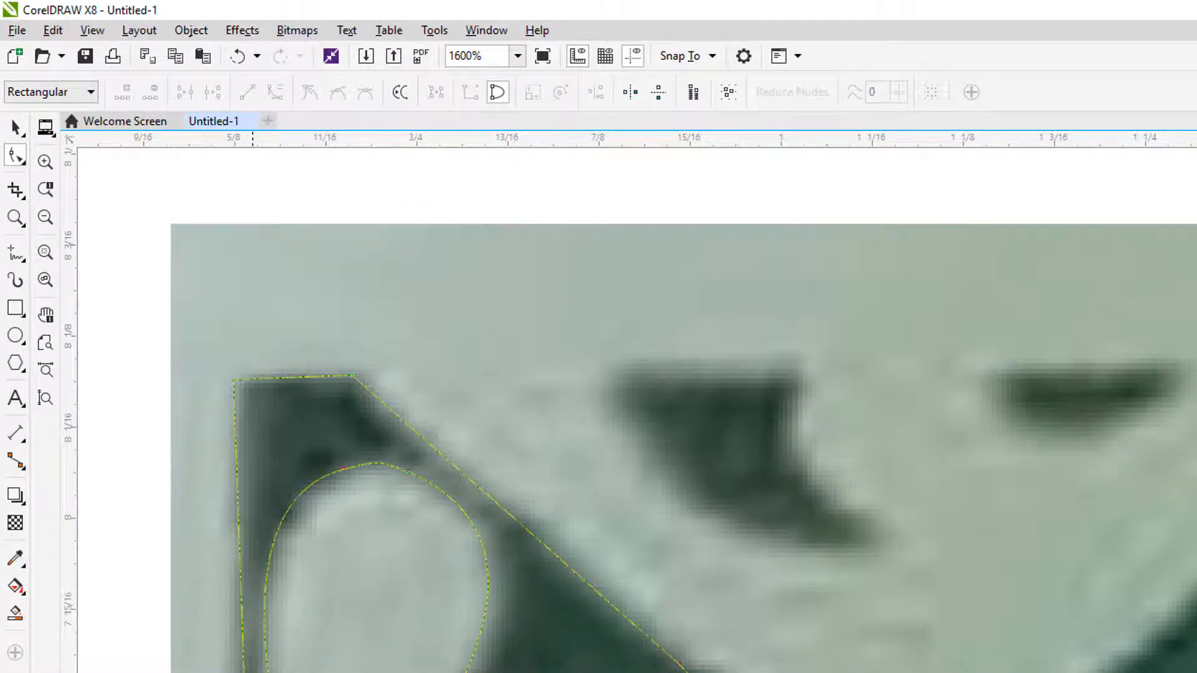
pyautogui.click(245, 672)
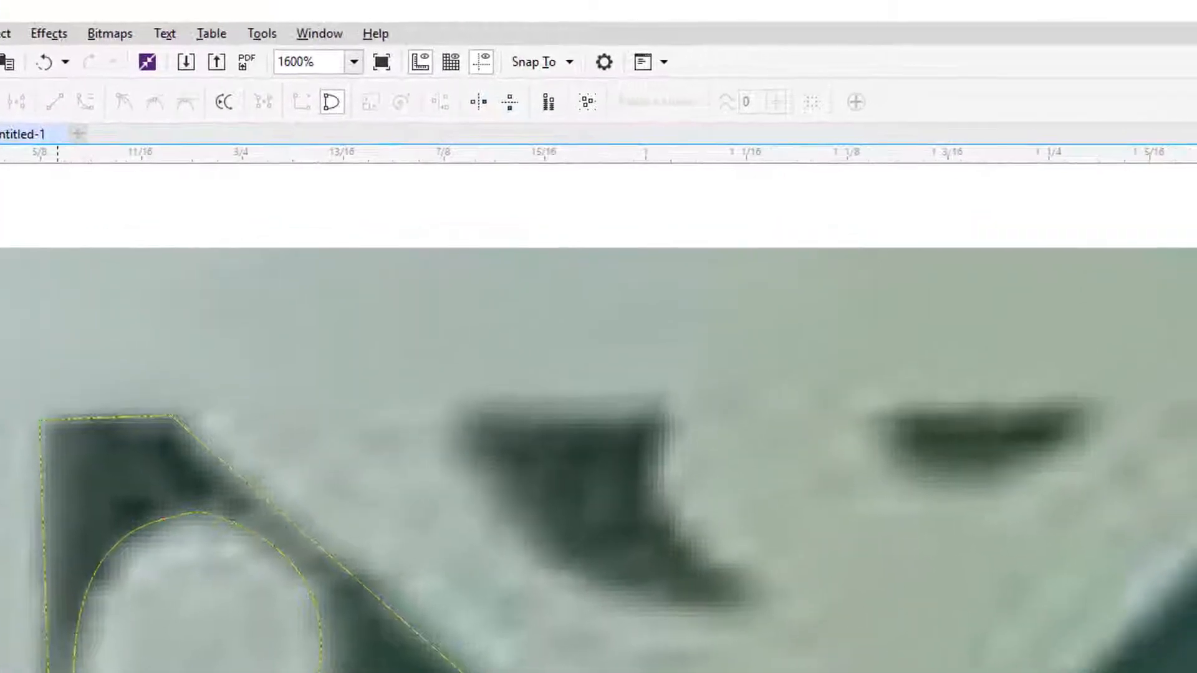
pyautogui.click(52, 672)
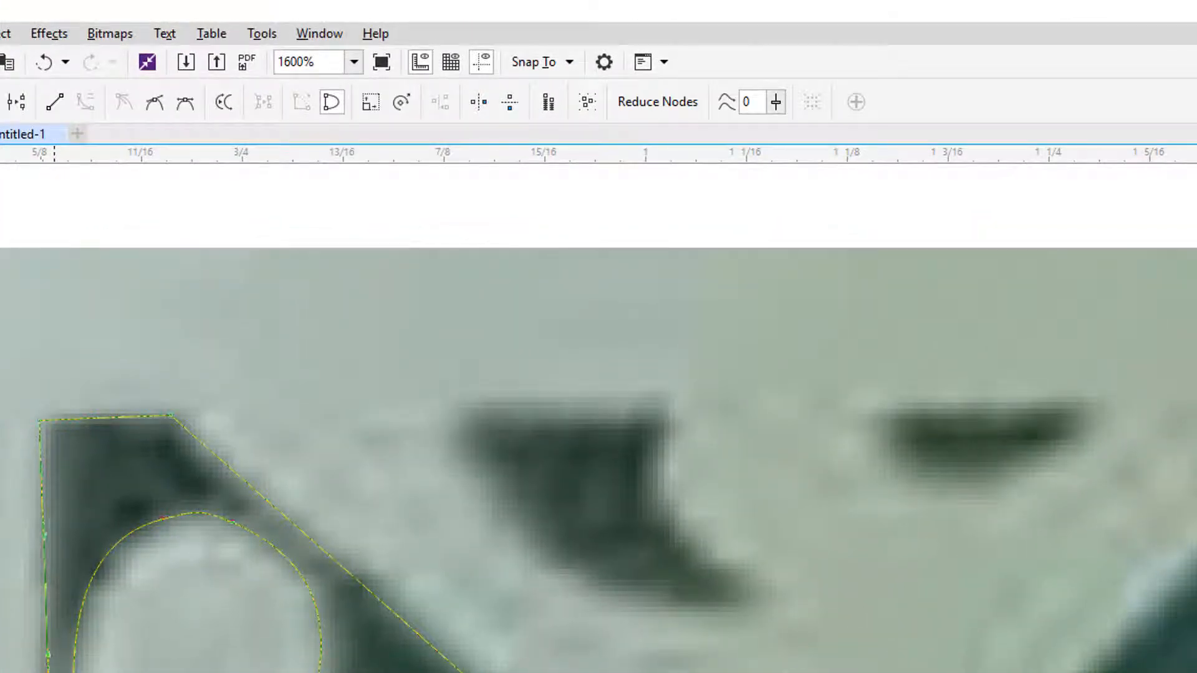